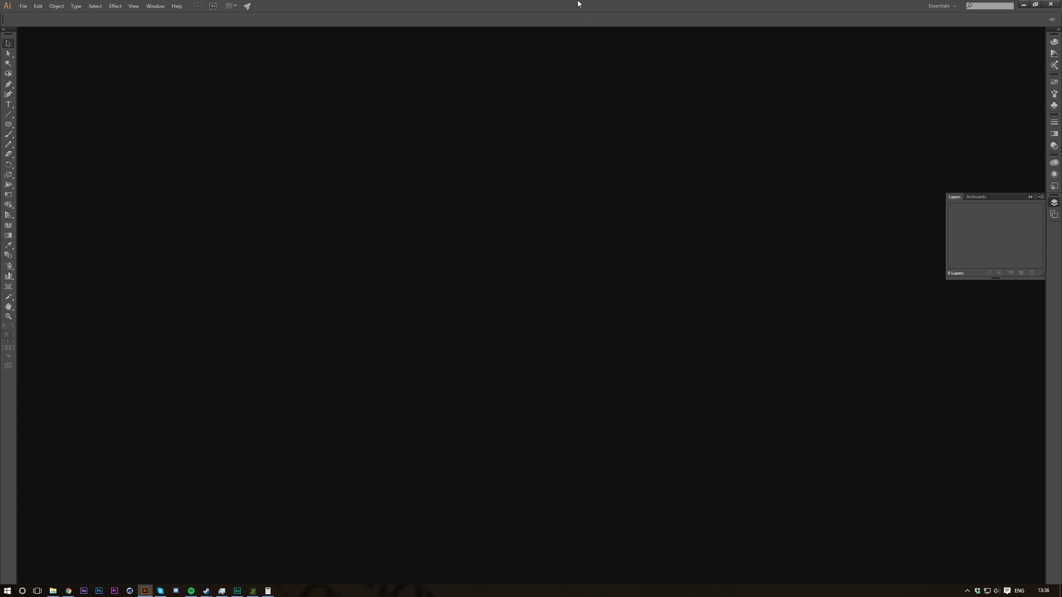
- Create a new 5000 × 5000 px document with Pixels as the unit
{"action": "key", "text": "ctrl+n"}
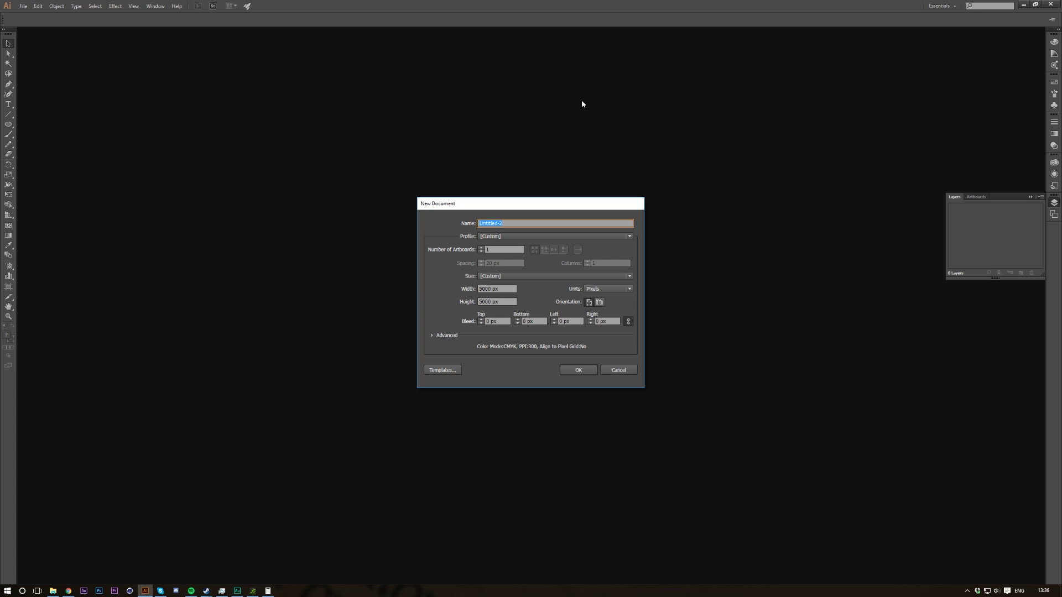
{"action": "left_click", "coordinate": [594, 289]}
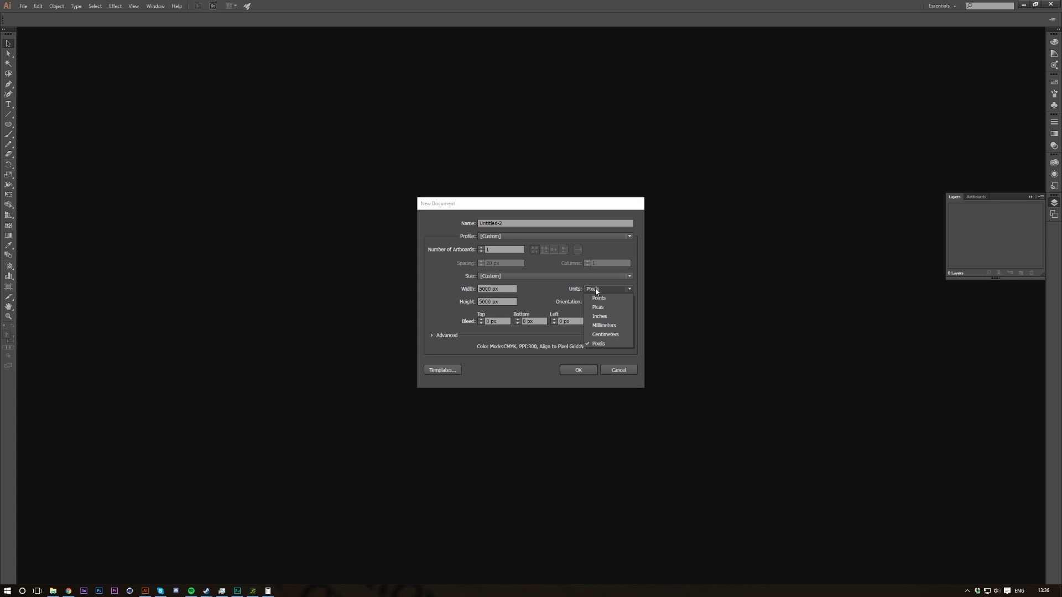
{"action": "left_click", "coordinate": [556, 364]}
{"action": "left_click", "coordinate": [510, 289]}
{"action": "left_click", "coordinate": [506, 288]}
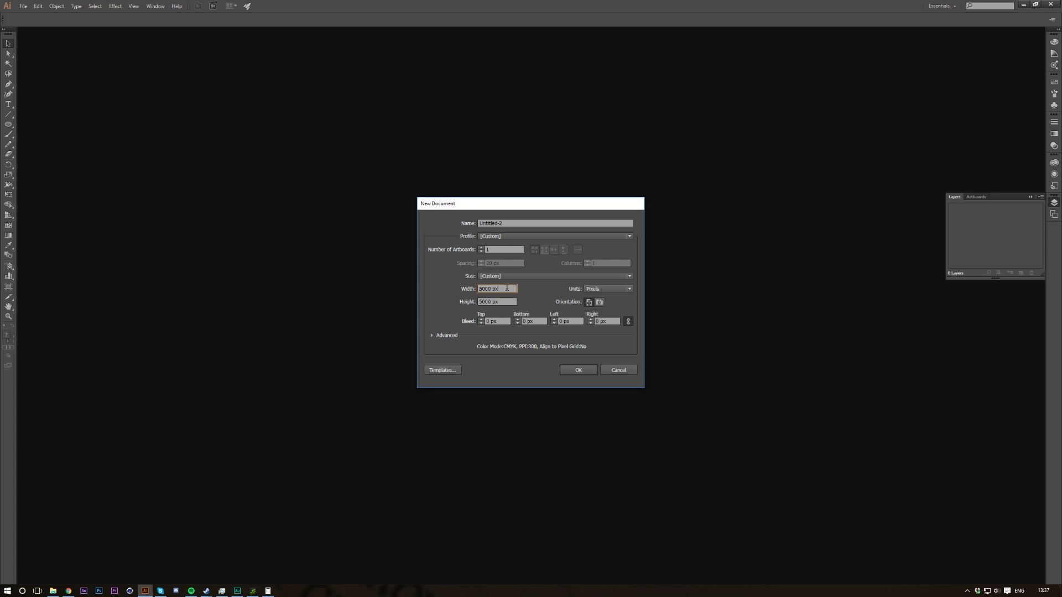
{"action": "left_click", "coordinate": [506, 301]}
{"action": "left_click", "coordinate": [506, 289]}
{"action": "key", "text": "Tab"}
{"action": "left_click", "coordinate": [573, 367]}
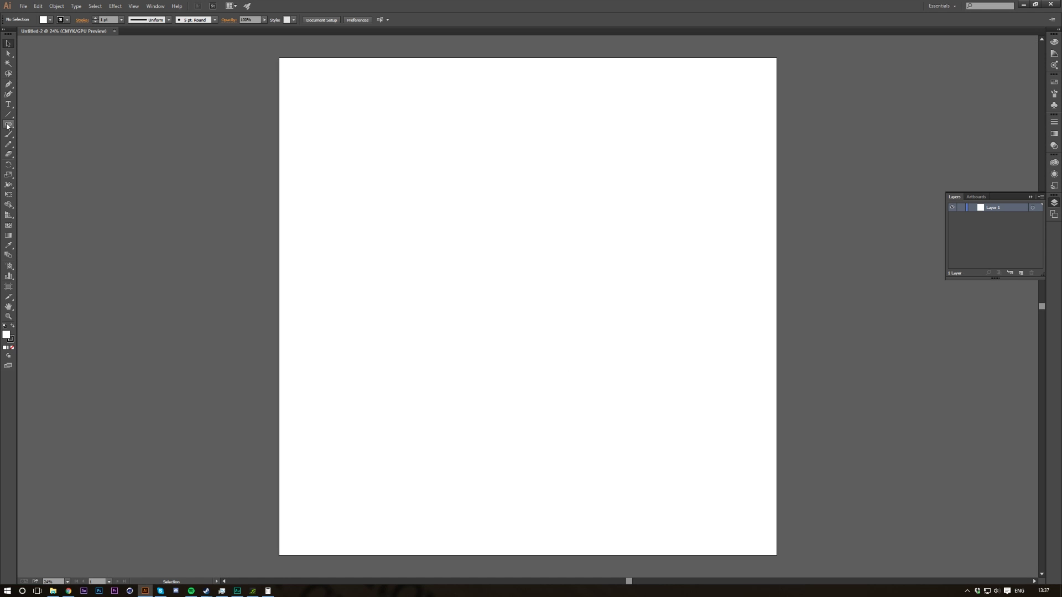
- Draw a circle in the artboard's middle with the Ellipse tool and fill it black
{"action": "left_click", "coordinate": [8, 125]}
{"action": "left_click", "coordinate": [13, 126]}
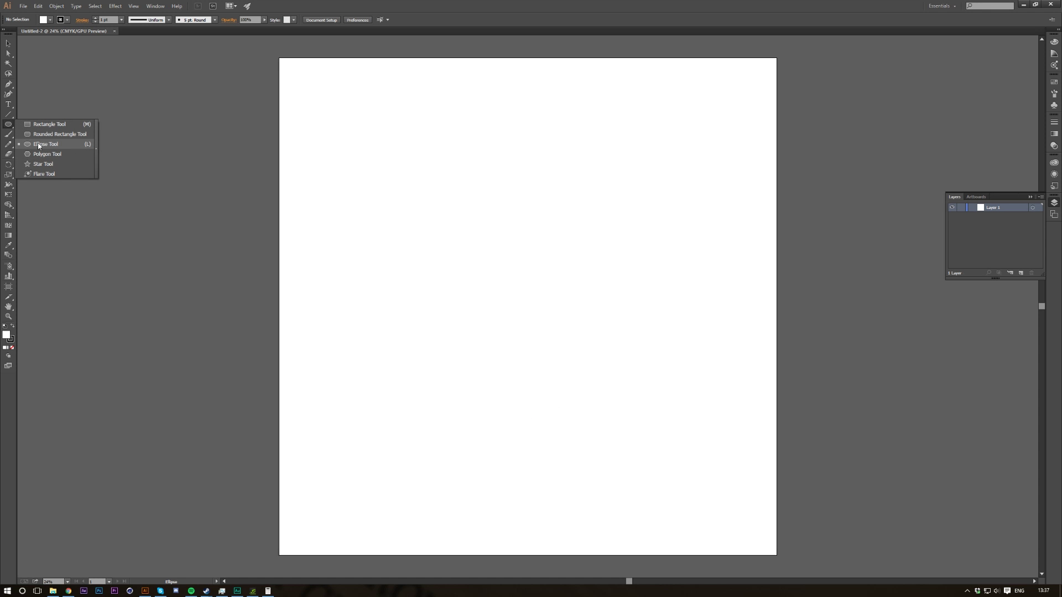
{"action": "left_click_drag", "start_coordinate": [492, 266], "coordinate": [614, 368]}
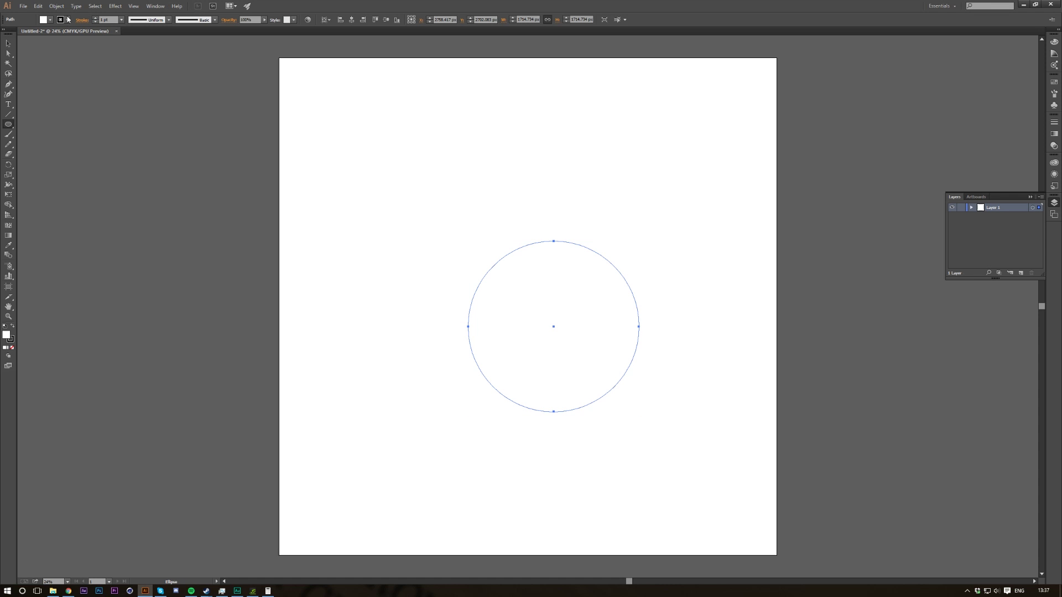
{"action": "left_click", "coordinate": [49, 19]}
{"action": "left_click", "coordinate": [23, 34]}
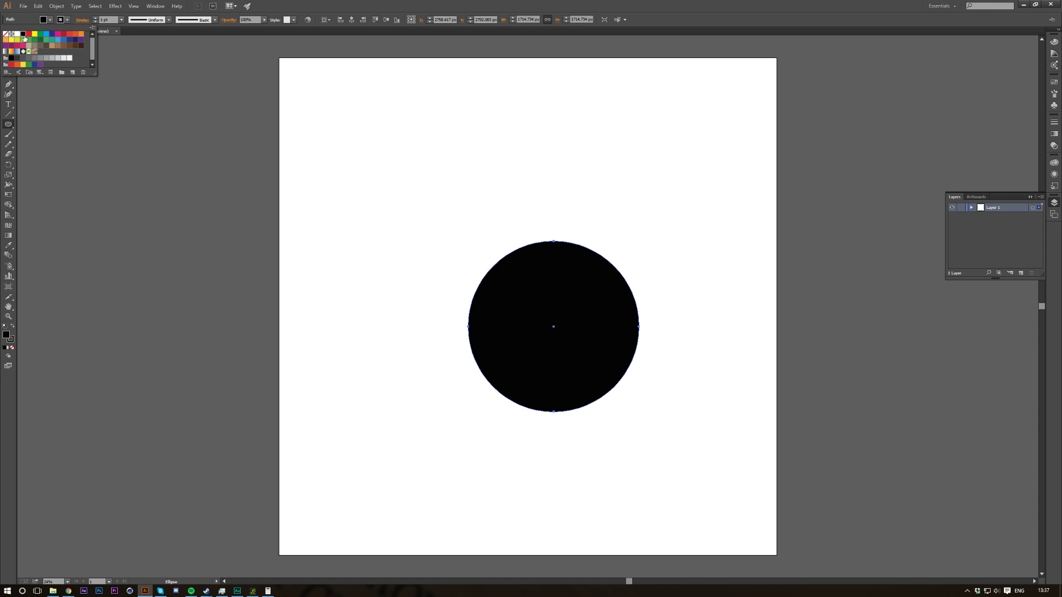
- Centre the circle on the artboard and scale it down to about 1038 px
{"action": "left_click", "coordinate": [351, 20]}
{"action": "left_click", "coordinate": [386, 20]}
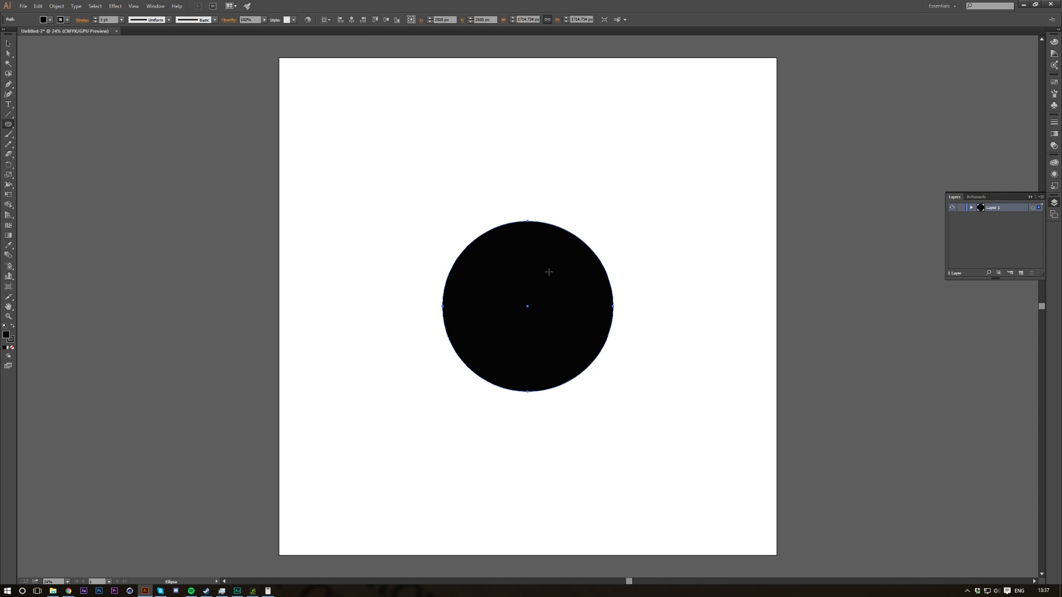
{"action": "key", "text": "v"}
{"action": "left_click_drag", "start_coordinate": [613, 222], "coordinate": [579, 255]}
{"action": "left_click", "coordinate": [642, 271]}
{"action": "left_click", "coordinate": [514, 293]}
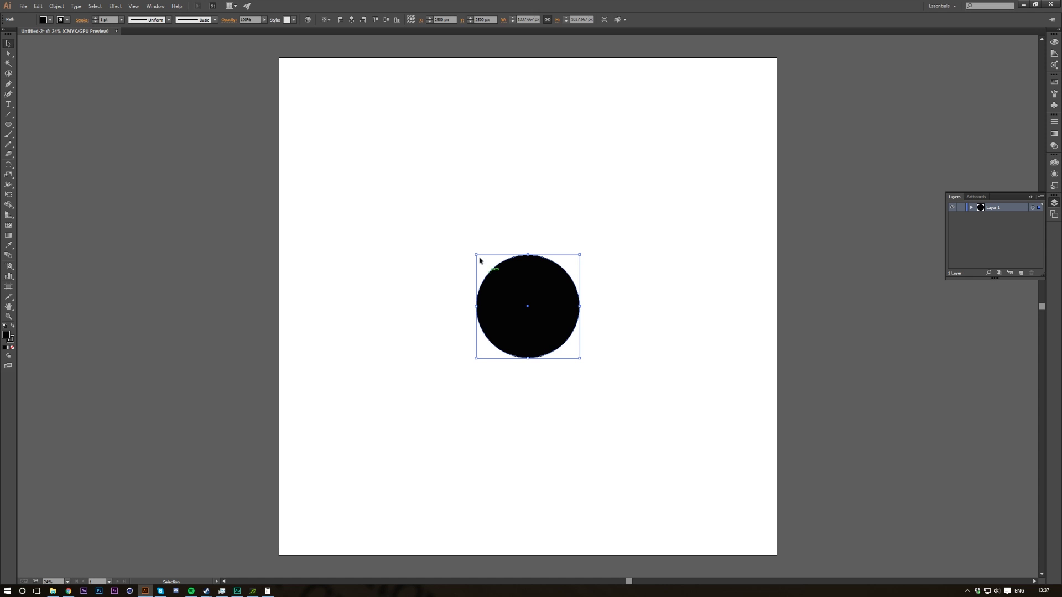
- Add a '60' text object above the circle with the Type tool
{"action": "key", "text": "t"}
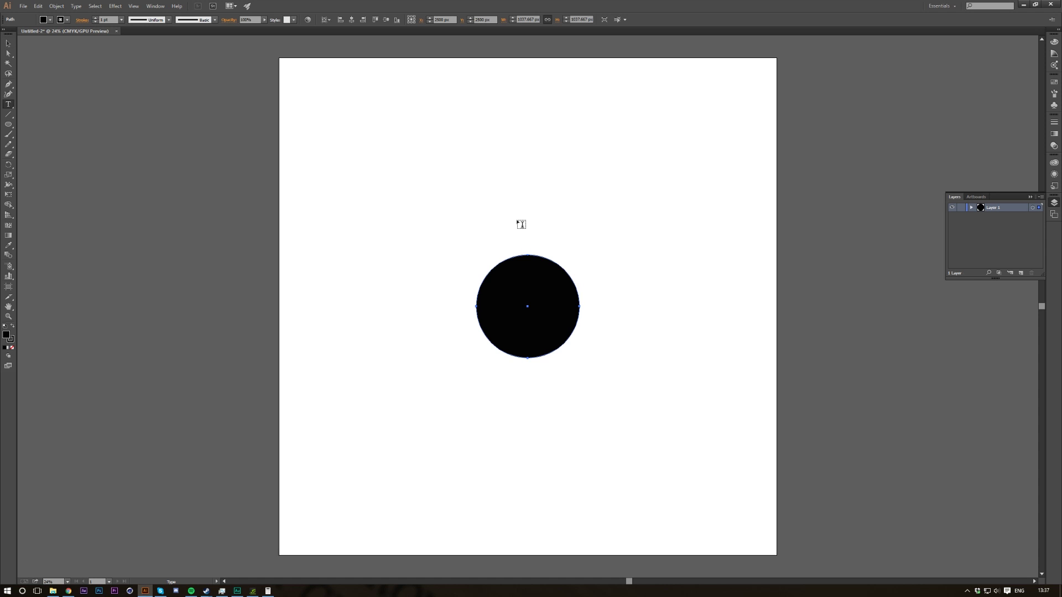
{"action": "left_click", "coordinate": [521, 224]}
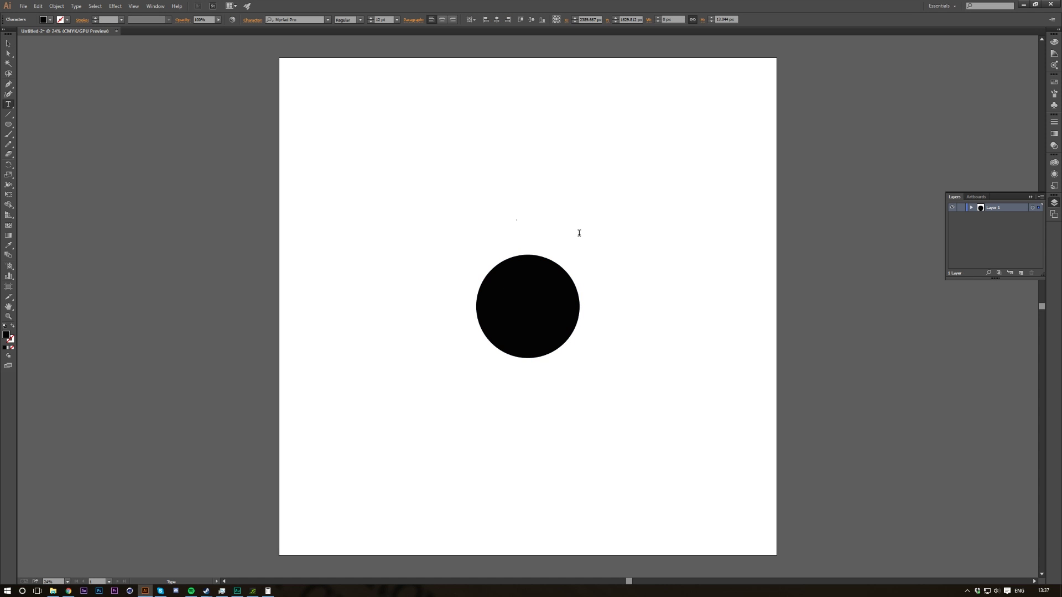
{"action": "type", "text": "Lo"}
{"action": "key", "text": "Escape"}
{"action": "left_click", "coordinate": [563, 246], "text": "ctrl"}
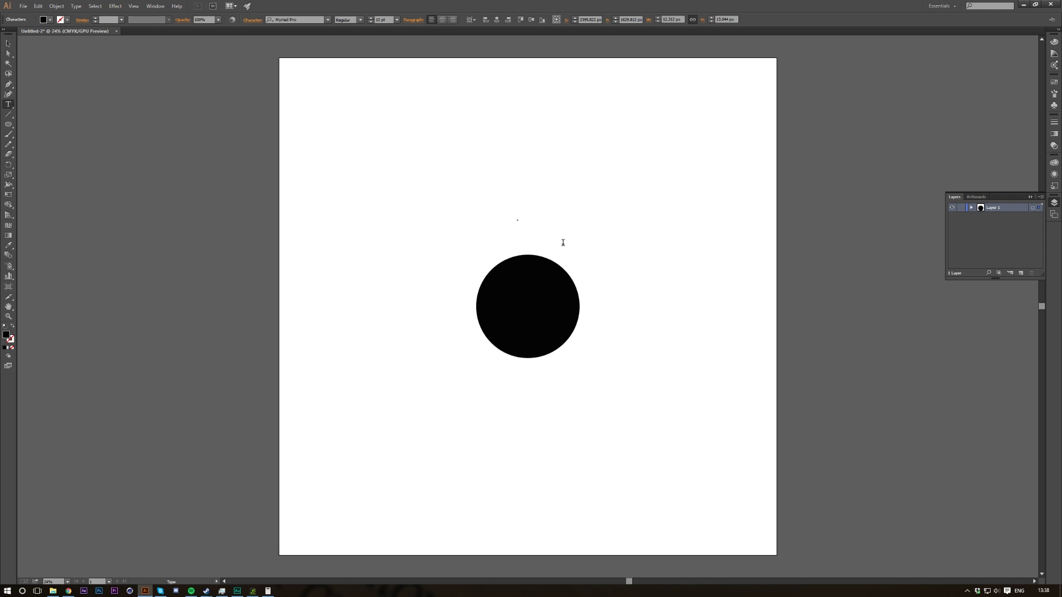
- Set the 60's font size to 350 pt and centre-align it
{"action": "left_click", "coordinate": [391, 19]}
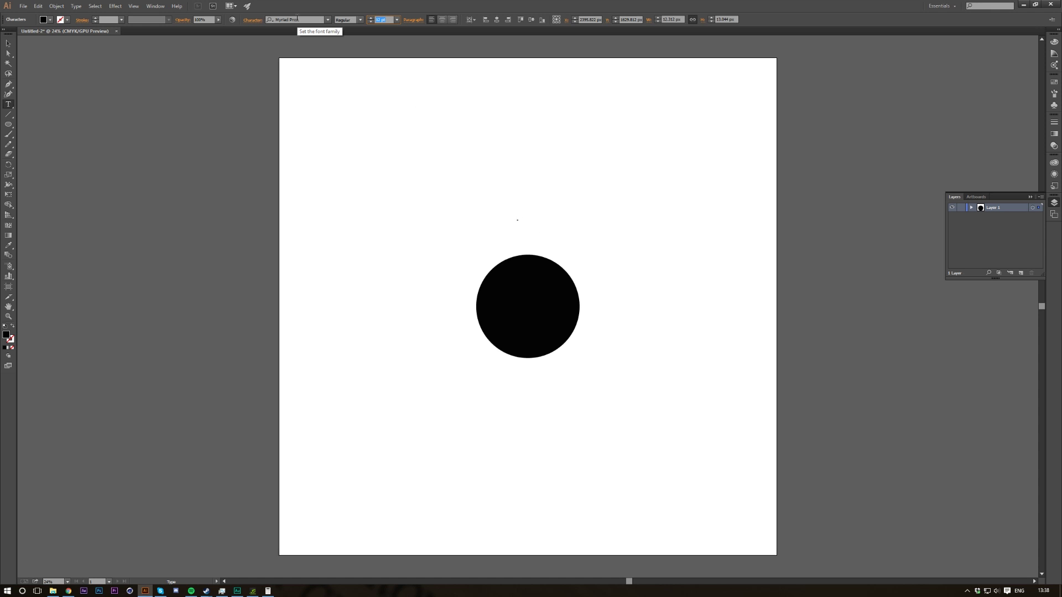
{"action": "key", "text": "shift+Up"}
{"action": "key", "text": "shift+Up"}
{"action": "key", "text": "shift+Up"}
{"action": "key", "text": "shift+Up"}
{"action": "key", "text": "shift+Up"}
{"action": "key", "text": "shift+Up"}
{"action": "key", "text": "shift+Up"}
{"action": "key", "text": "shift+Up"}
{"action": "key", "text": "shift+Up"}
{"action": "key", "text": "shift+Up"}
{"action": "key", "text": "shift+Up"}
{"action": "key", "text": "shift+Up"}
{"action": "key", "text": "shift+Up"}
{"action": "key", "text": "shift+Up"}
{"action": "key", "text": "shift+Up"}
{"action": "key", "text": "shift+Up"}
{"action": "key", "text": "shift+Up"}
{"action": "key", "text": "shift+Up"}
{"action": "key", "text": "shift+Up"}
{"action": "key", "text": "shift+Up"}
{"action": "key", "text": "shift+Up"}
{"action": "key", "text": "shift+Up"}
{"action": "key", "text": "shift+Up"}
{"action": "key", "text": "shift+Up"}
{"action": "key", "text": "shift+Up"}
{"action": "key", "text": "shift+Up"}
{"action": "key", "text": "shift+Up"}
{"action": "key", "text": "shift+Up"}
{"action": "key", "text": "shift+Up"}
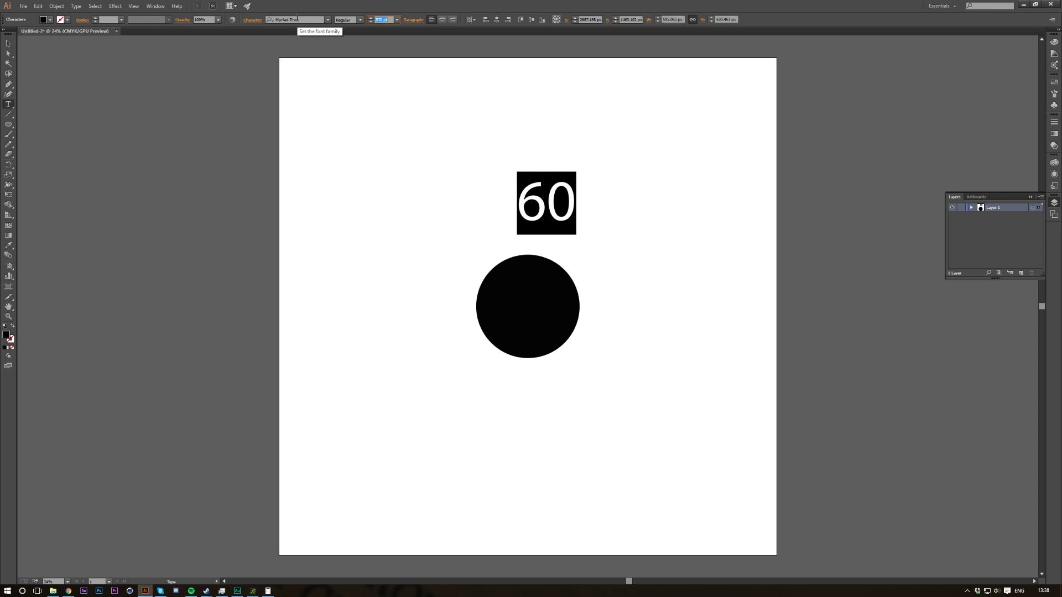
{"action": "key", "text": "shift+Down"}
{"action": "key", "text": "shift+Down"}
{"action": "key", "text": "shift+Down"}
{"action": "key", "text": "shift+Down"}
{"action": "key", "text": "shift+Down"}
{"action": "key", "text": "shift+Down"}
{"action": "key", "text": "shift+Down"}
{"action": "key", "text": "shift+Down"}
{"action": "key", "text": "shift+Down"}
{"action": "key", "text": "shift+Down"}
{"action": "key", "text": "shift+Down"}
{"action": "key", "text": "shift+Down"}
{"action": "key", "text": "shift+Down"}
{"action": "key", "text": "shift+Down"}
{"action": "key", "text": "shift+Down"}
{"action": "key", "text": "shift+Up"}
{"action": "key", "text": "shift+Up"}
{"action": "key", "text": "shift+Up"}
{"action": "key", "text": "shift+Up"}
{"action": "key", "text": "shift+Up"}
{"action": "key", "text": "shift+Up"}
{"action": "key", "text": "shift+Up"}
{"action": "key", "text": "shift+Up"}
{"action": "key", "text": "shift+Up"}
{"action": "key", "text": "shift+Up"}
{"action": "key", "text": "shift+Up"}
{"action": "key", "text": "shift+Up"}
{"action": "key", "text": "shift+Up"}
{"action": "key", "text": "shift+Up"}
{"action": "key", "text": "shift+Up"}
{"action": "key", "text": "shift+Up"}
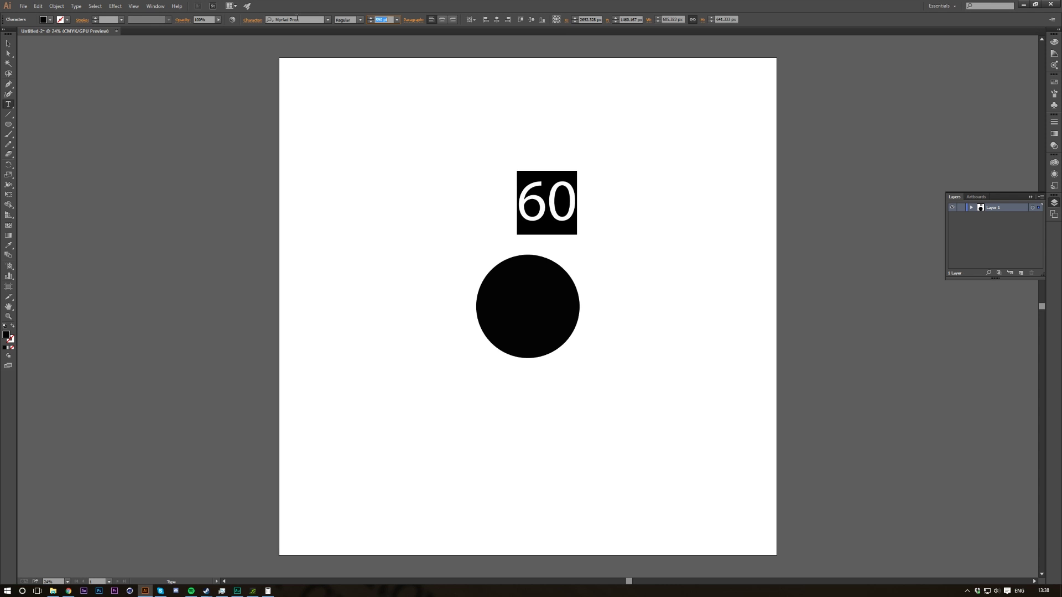
{"action": "key", "text": "shift+Down"}
{"action": "key", "text": "shift+Down"}
{"action": "key", "text": "shift+Down"}
{"action": "key", "text": "shift+Down"}
{"action": "key", "text": "shift+Down"}
{"action": "key", "text": "shift+Down"}
{"action": "key", "text": "shift+Down"}
{"action": "key", "text": "shift+Down"}
{"action": "key", "text": "shift+Down"}
{"action": "key", "text": "shift+Down"}
{"action": "key", "text": "shift+Down"}
{"action": "key", "text": "shift+Down"}
{"action": "key", "text": "shift+Down"}
{"action": "key", "text": "shift+Down"}
{"action": "key", "text": "shift+Down"}
{"action": "key", "text": "shift+Down"}
{"action": "key", "text": "shift+Down"}
{"action": "key", "text": "shift+Down"}
{"action": "key", "text": "shift+Down"}
{"action": "key", "text": "shift+Down"}
{"action": "key", "text": "shift+Up"}
{"action": "key", "text": "shift+Up"}
{"action": "key", "text": "shift+Up"}
{"action": "key", "text": "shift+Up"}
{"action": "key", "text": "shift+Up"}
{"action": "key", "text": "shift+Up"}
{"action": "key", "text": "shift+Up"}
{"action": "key", "text": "shift+Up"}
{"action": "key", "text": "shift+Up"}
{"action": "key", "text": "shift+Down"}
{"action": "key", "text": "shift+Down"}
{"action": "key", "text": "shift+Down"}
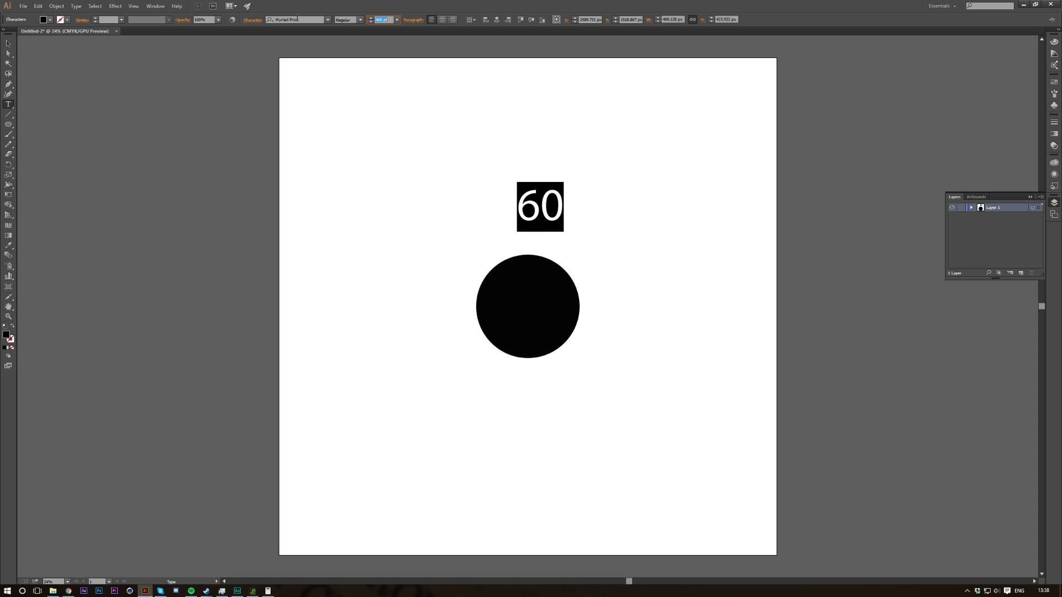
{"action": "key", "text": "shift+Down"}
{"action": "key", "text": "shift+Down"}
{"action": "key", "text": "shift+Down"}
{"action": "key", "text": "shift+Down"}
{"action": "key", "text": "shift+Down"}
{"action": "key", "text": "shift+Down"}
{"action": "key", "text": "shift+Down"}
{"action": "key", "text": "shift+Down"}
{"action": "key", "text": "shift+Down"}
{"action": "key", "text": "shift+Down"}
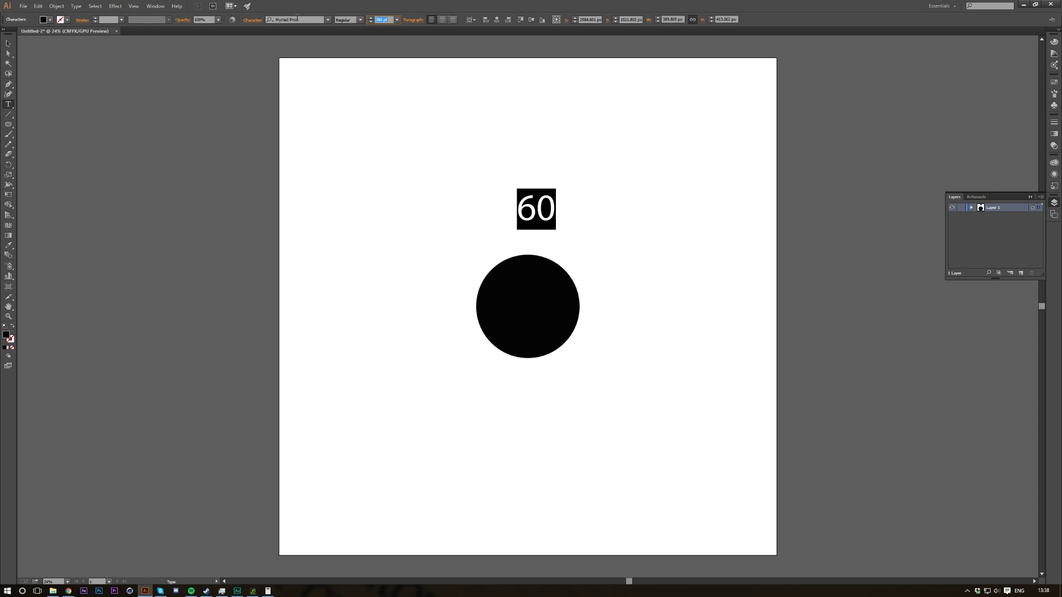
{"action": "left_click", "coordinate": [443, 20]}
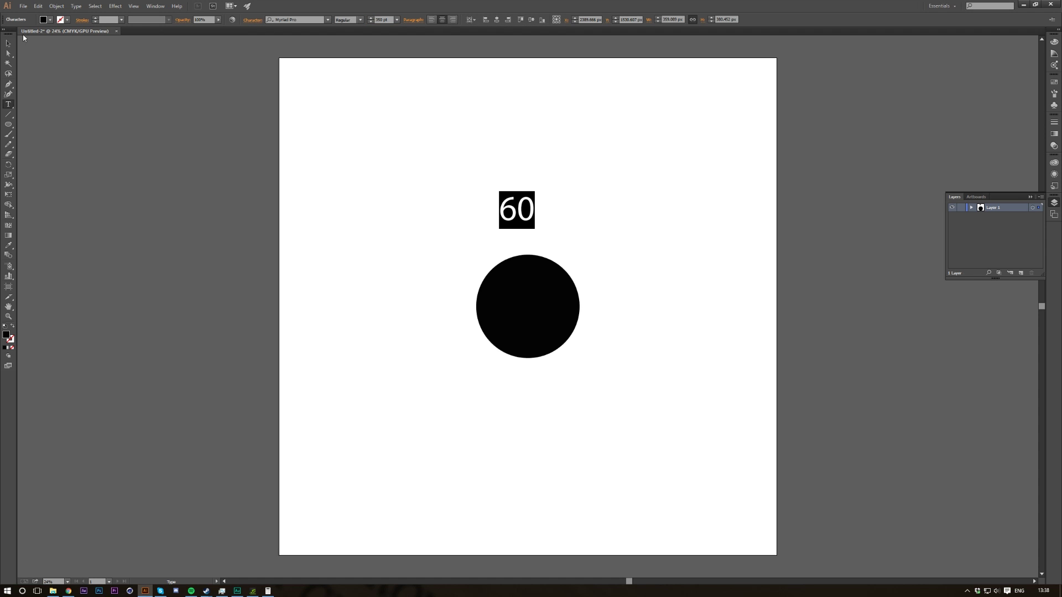
- Centre the 60 horizontally and vertically on the artboard
{"action": "left_click", "coordinate": [7, 43]}
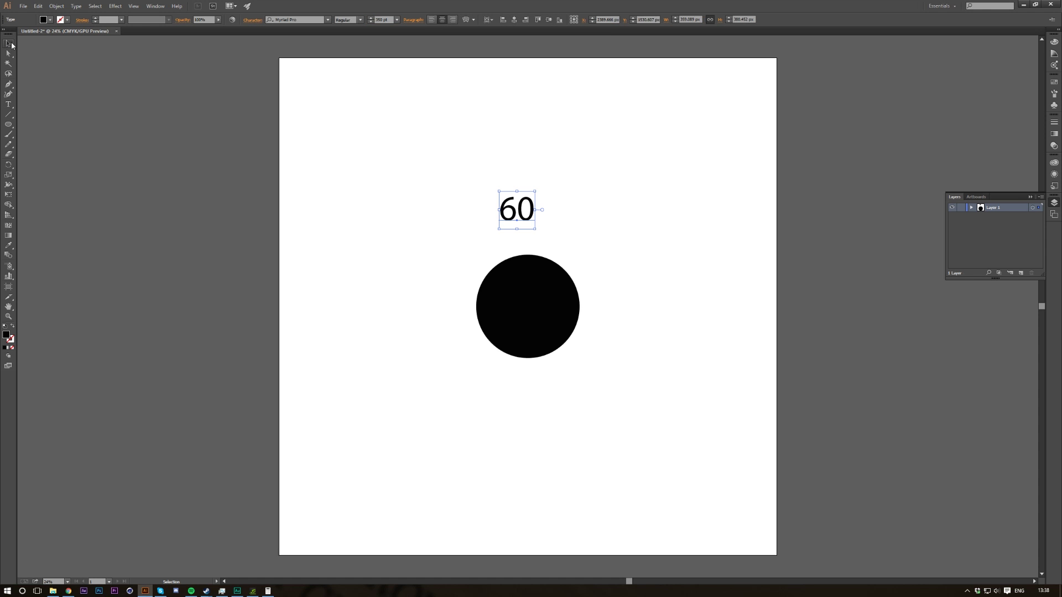
{"action": "left_click", "coordinate": [514, 20]}
{"action": "left_click", "coordinate": [548, 20]}
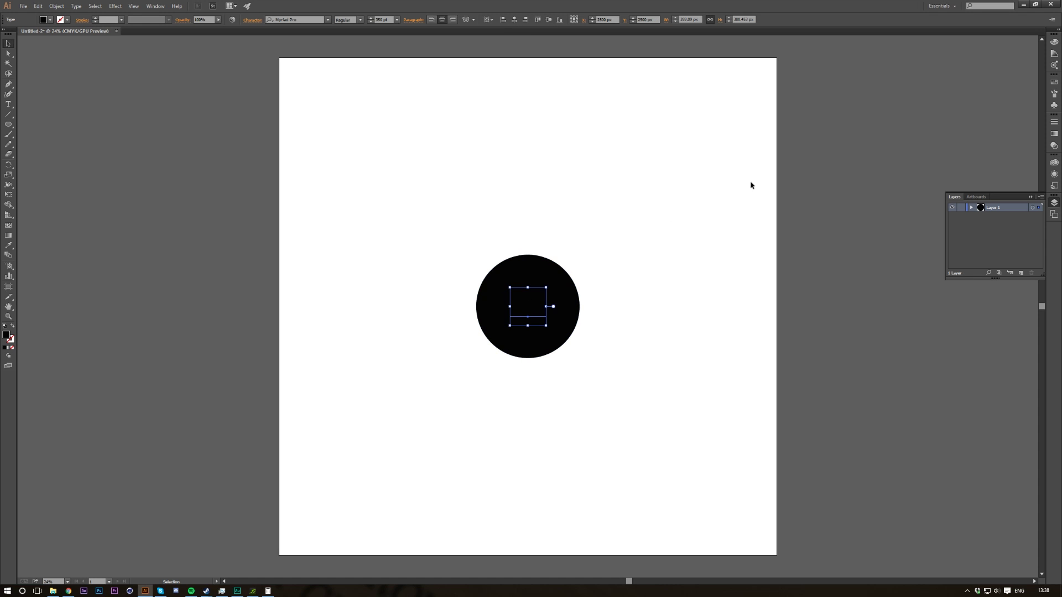
- Move the 60 straight up to the artboard top and set the rotation origin at the circle's centre
{"action": "left_click_drag", "start_coordinate": [529, 314], "coordinate": [541, 88]}
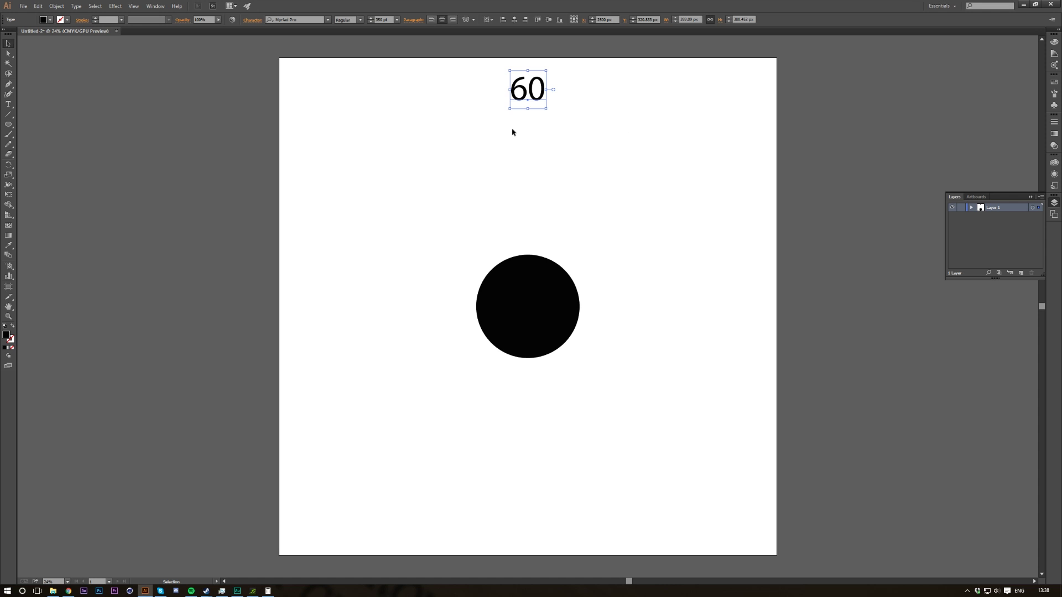
{"action": "key", "text": "r"}
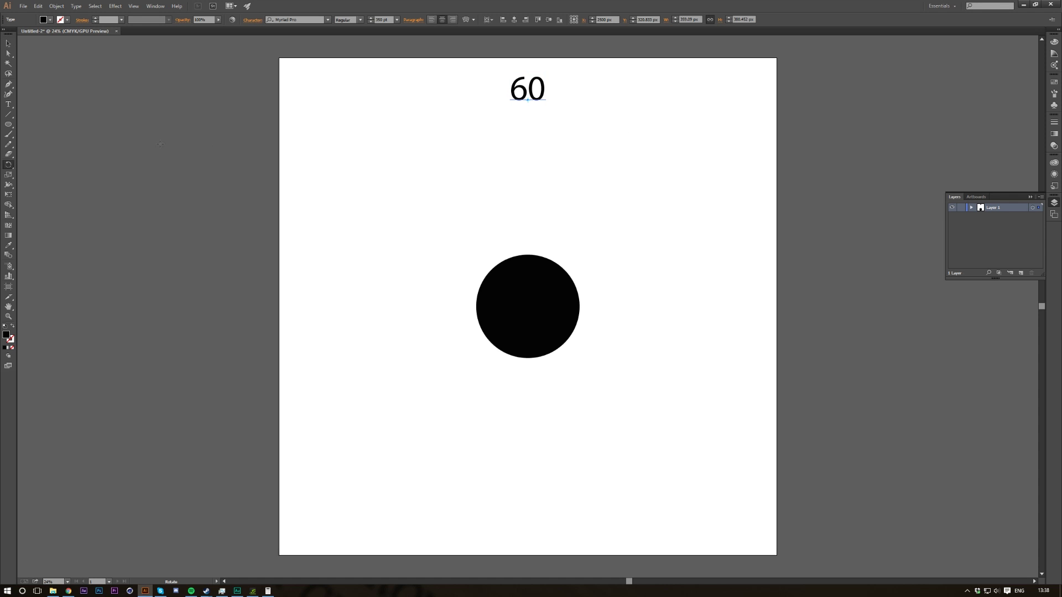
{"action": "left_click", "coordinate": [528, 306], "text": "alt"}
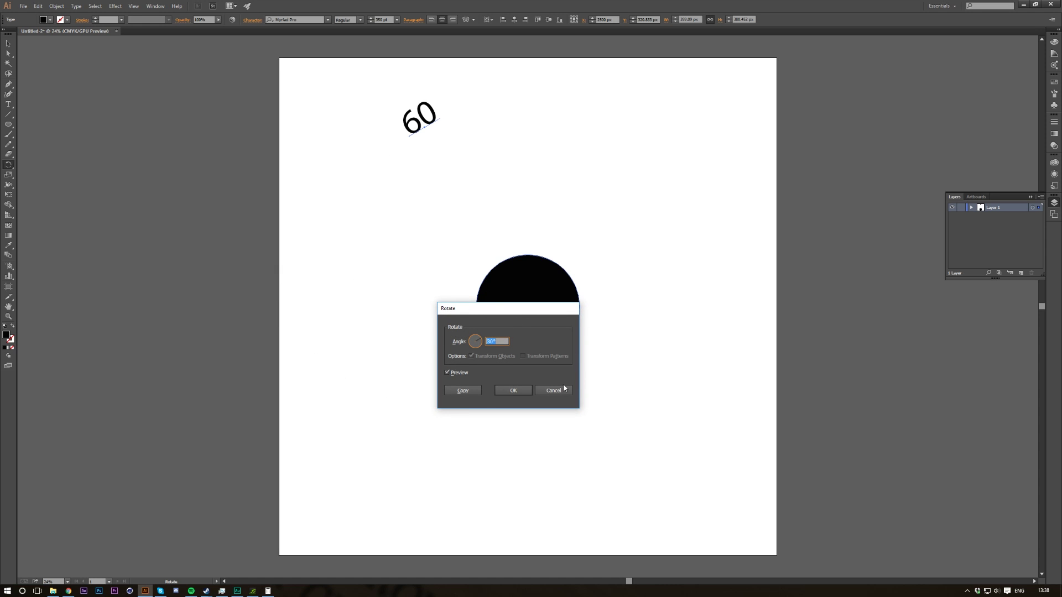
- Work out 360 ÷ 12 = 30 in the calculator
{"action": "left_click", "coordinate": [268, 591]}
{"action": "key", "text": "Escape"}
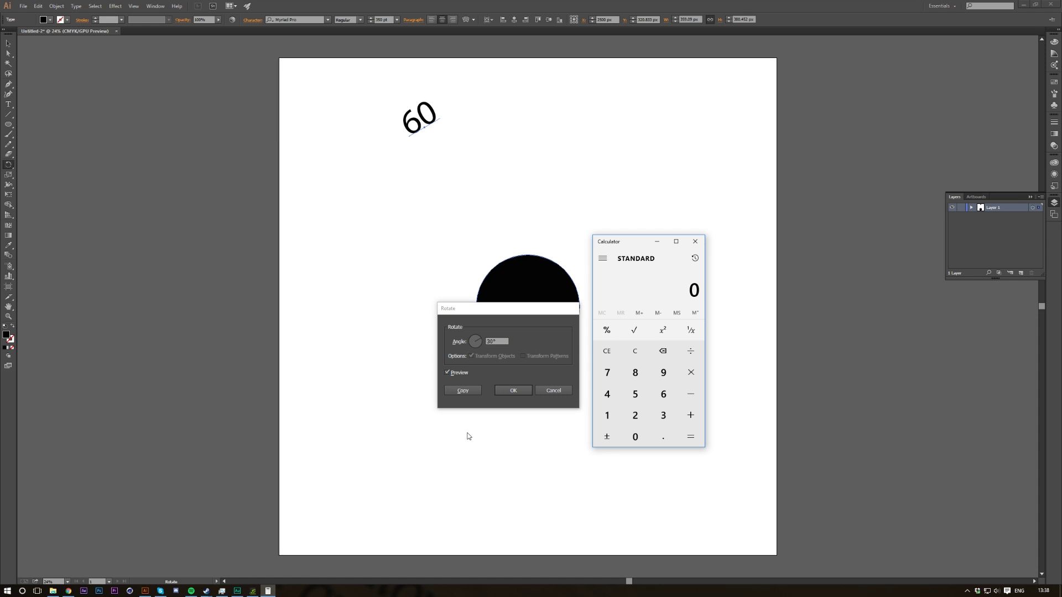
{"action": "type", "text": "360"}
{"action": "key", "text": "slash"}
{"action": "type", "text": "12"}
{"action": "key", "text": "Return"}
- Copy the 60 rotated 30° and repeat the copy with Ctrl+D around the circle
{"action": "left_click", "coordinate": [499, 344]}
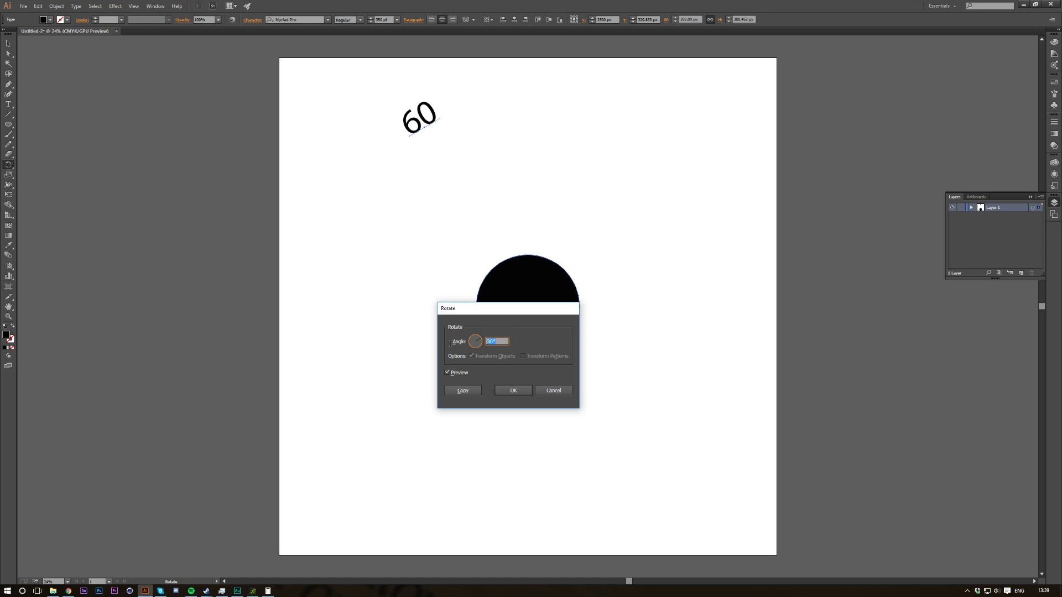
{"action": "type", "text": "30"}
{"action": "left_click", "coordinate": [447, 373]}
{"action": "left_click", "coordinate": [447, 373]}
{"action": "left_click", "coordinate": [464, 390]}
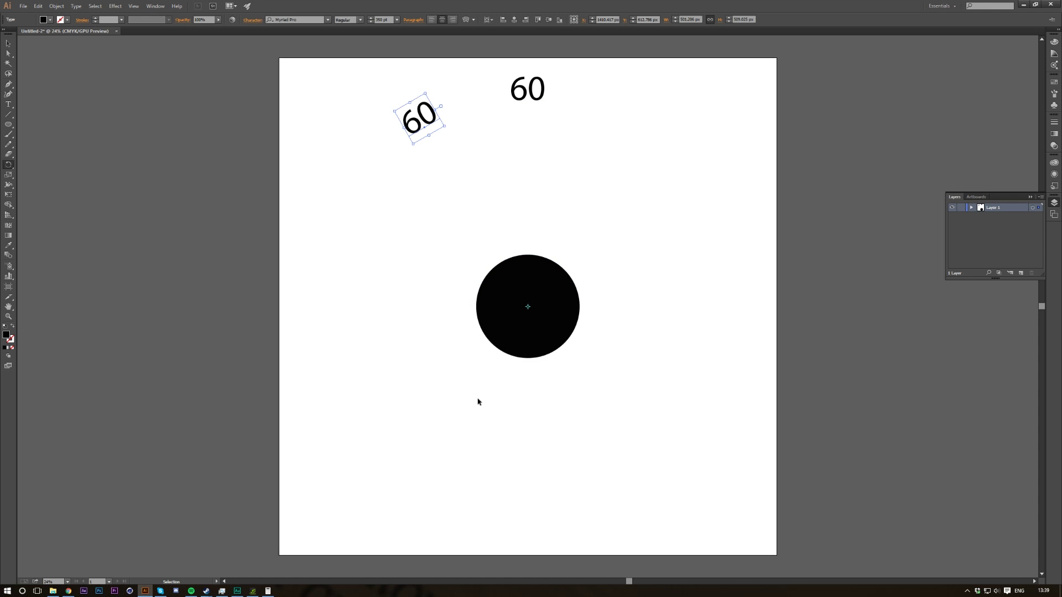
{"action": "key", "text": "ctrl+d"}
{"action": "key", "text": "ctrl+d"}
{"action": "key", "text": "ctrl+d"}
{"action": "key", "text": "ctrl+d"}
{"action": "key", "text": "ctrl+d"}
{"action": "key", "text": "ctrl+d"}
{"action": "key", "text": "ctrl+d"}
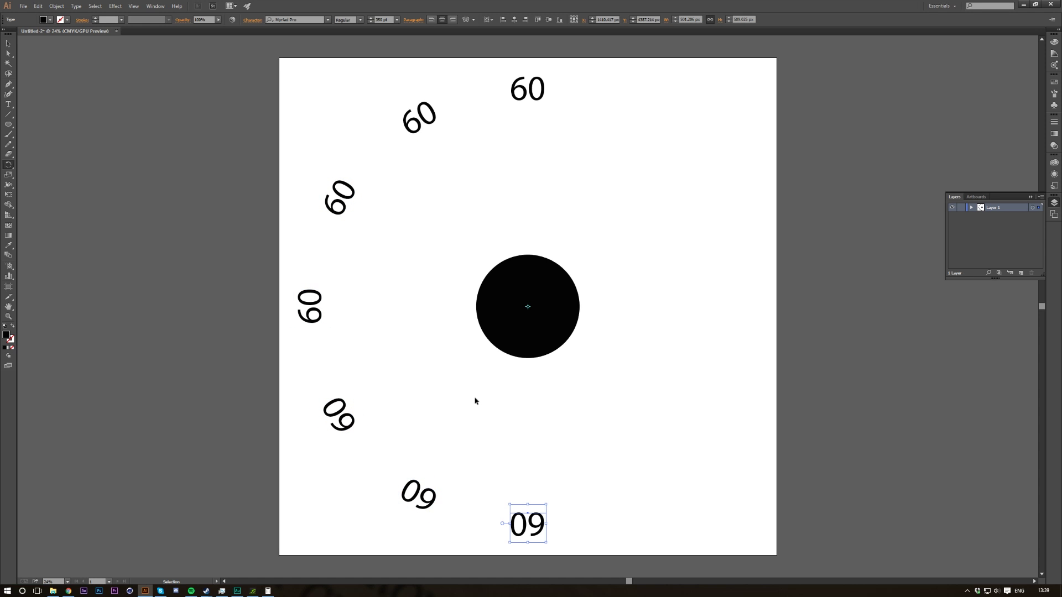
{"action": "key", "text": "ctrl+d"}
{"action": "key", "text": "ctrl+d"}
{"action": "key", "text": "ctrl+d"}
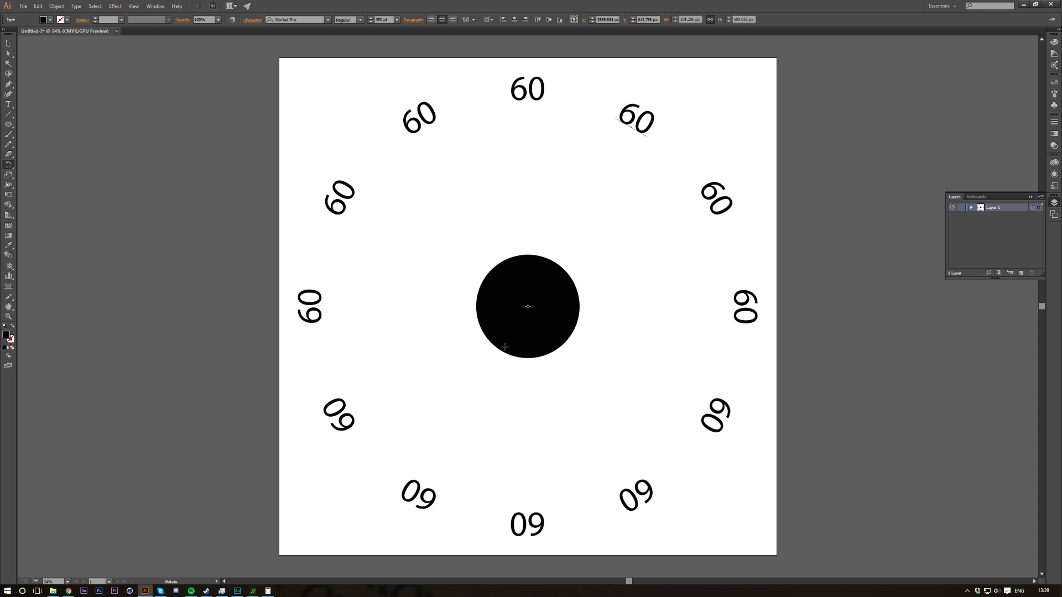
- Renumber the first rotated copies clockwise as 5, 10, 15, 20, 25 and 30
{"action": "key", "text": "t"}
{"action": "double_click", "coordinate": [634, 117]}
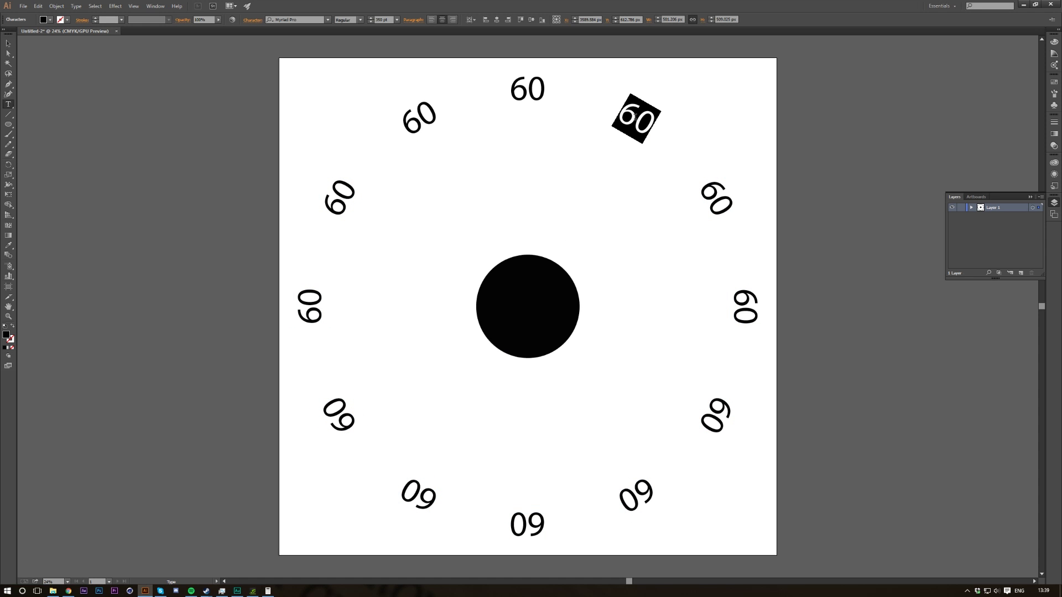
{"action": "type", "text": "5"}
{"action": "double_click", "coordinate": [702, 210]}
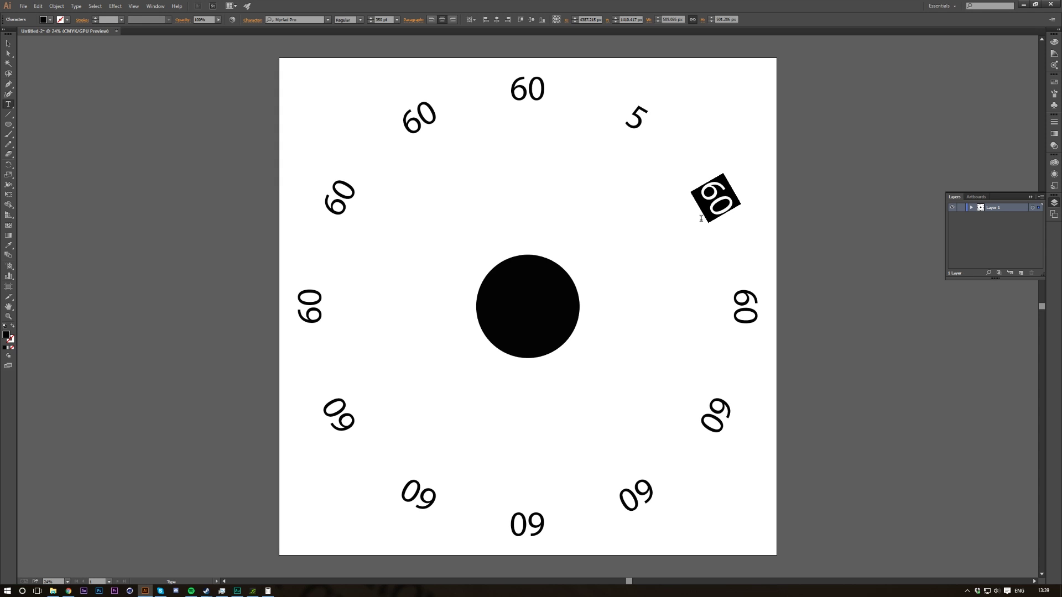
{"action": "type", "text": "10"}
{"action": "double_click", "coordinate": [742, 307]}
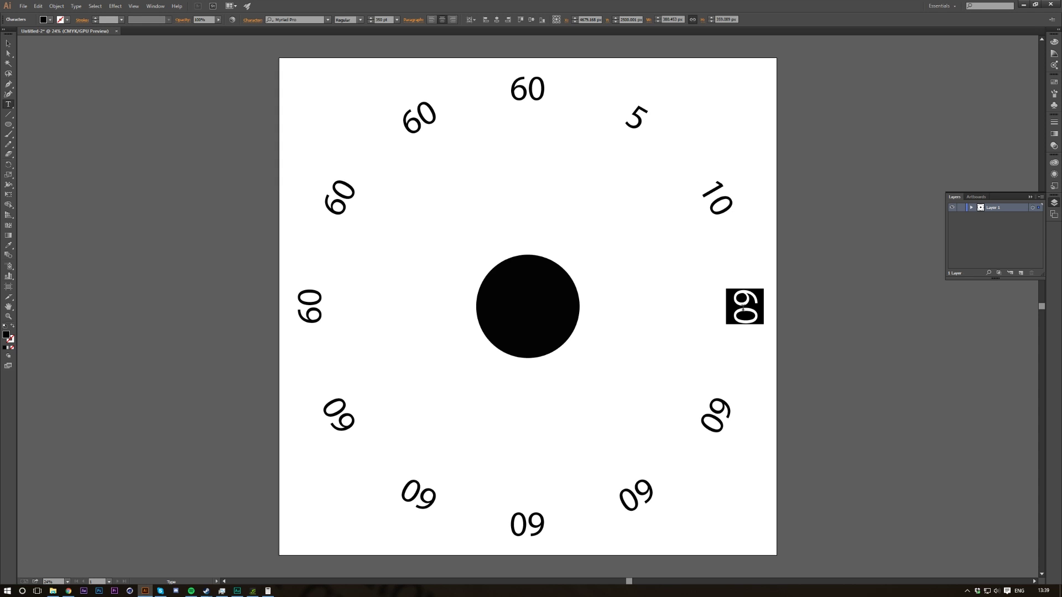
{"action": "type", "text": "15"}
{"action": "double_click", "coordinate": [703, 431]}
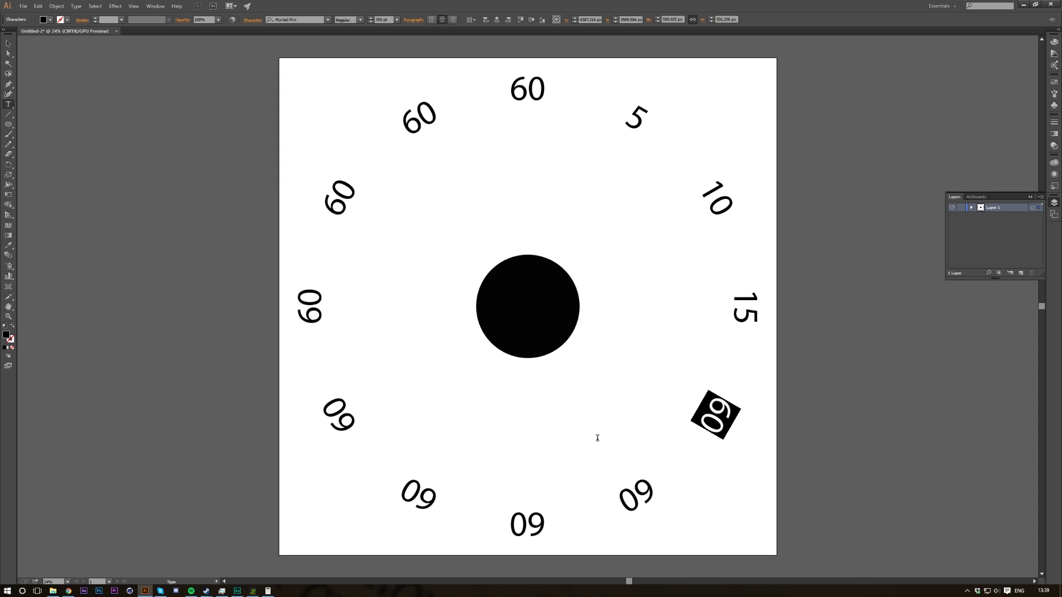
{"action": "type", "text": "20"}
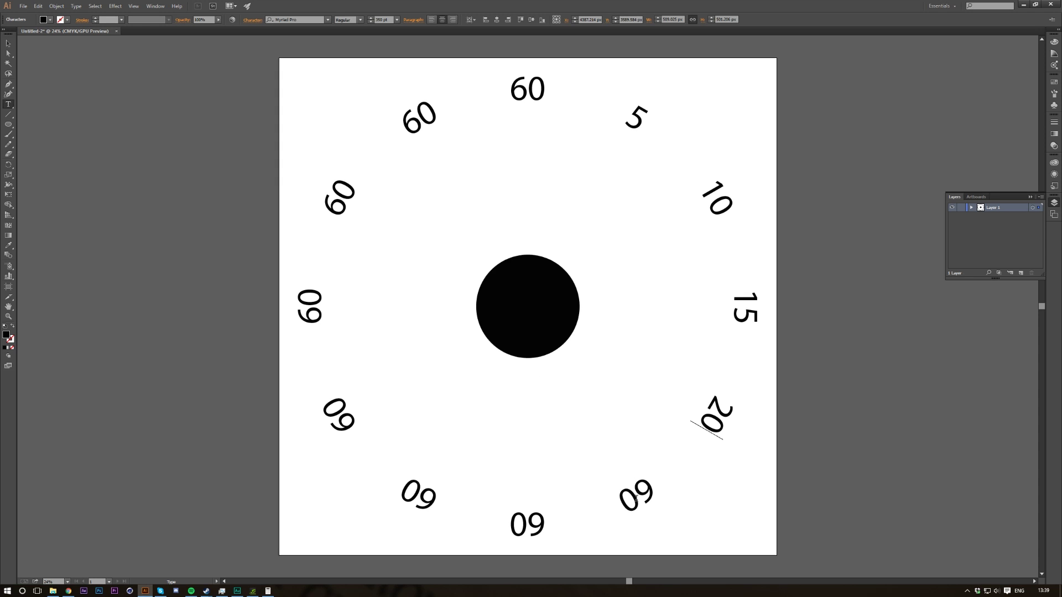
{"action": "double_click", "coordinate": [636, 497]}
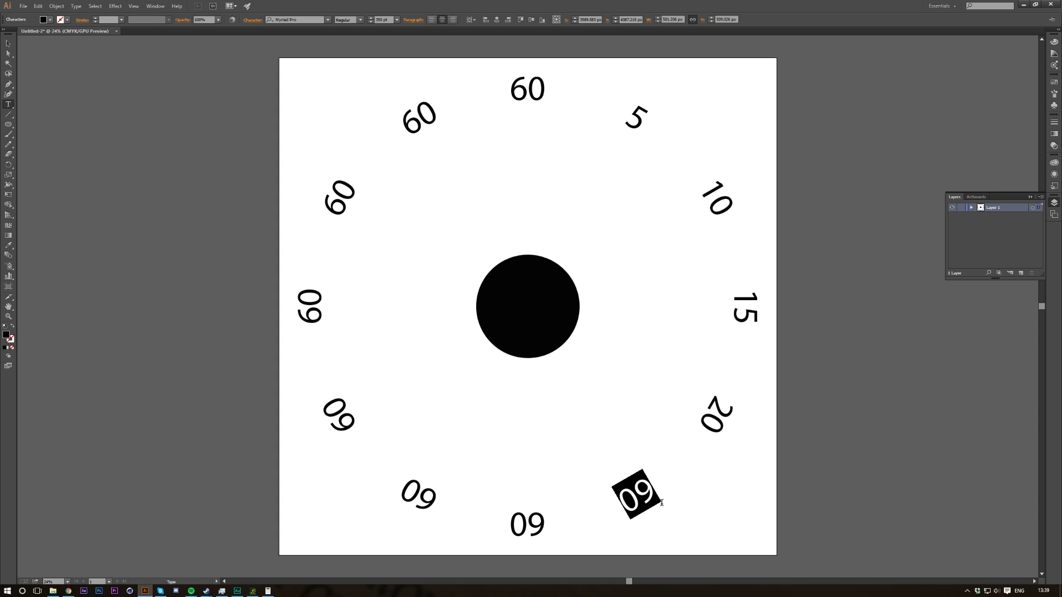
{"action": "type", "text": "25"}
{"action": "double_click", "coordinate": [534, 525]}
{"action": "type", "text": "30"}
- Renumber the remaining copies as 35, 40, 45, 50 and 55, then deselect
{"action": "double_click", "coordinate": [418, 496]}
{"action": "type", "text": "35"}
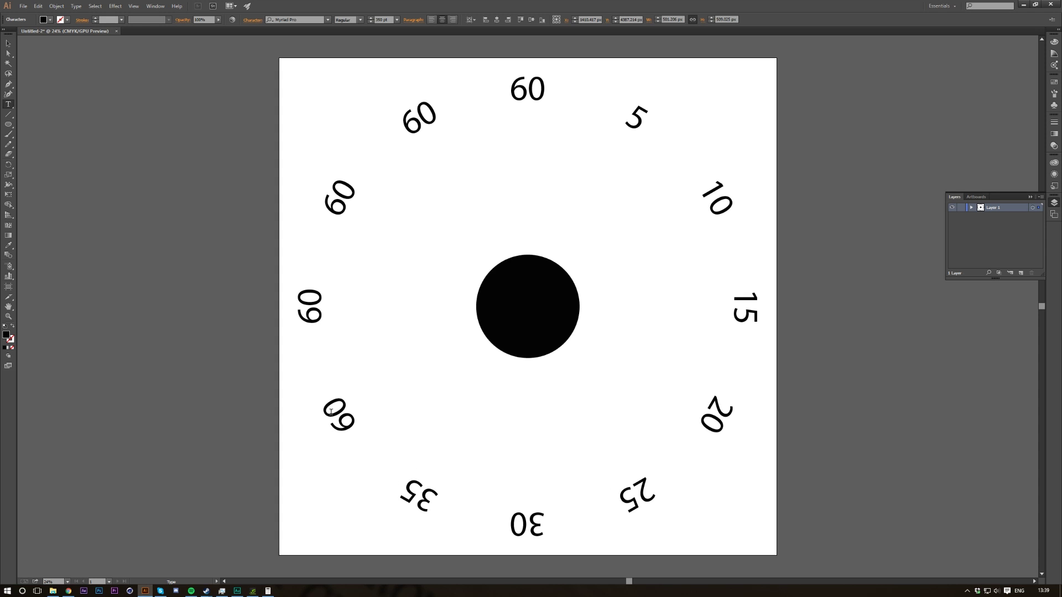
{"action": "double_click", "coordinate": [335, 413]}
{"action": "type", "text": "40"}
{"action": "double_click", "coordinate": [304, 297]}
{"action": "type", "text": "45"}
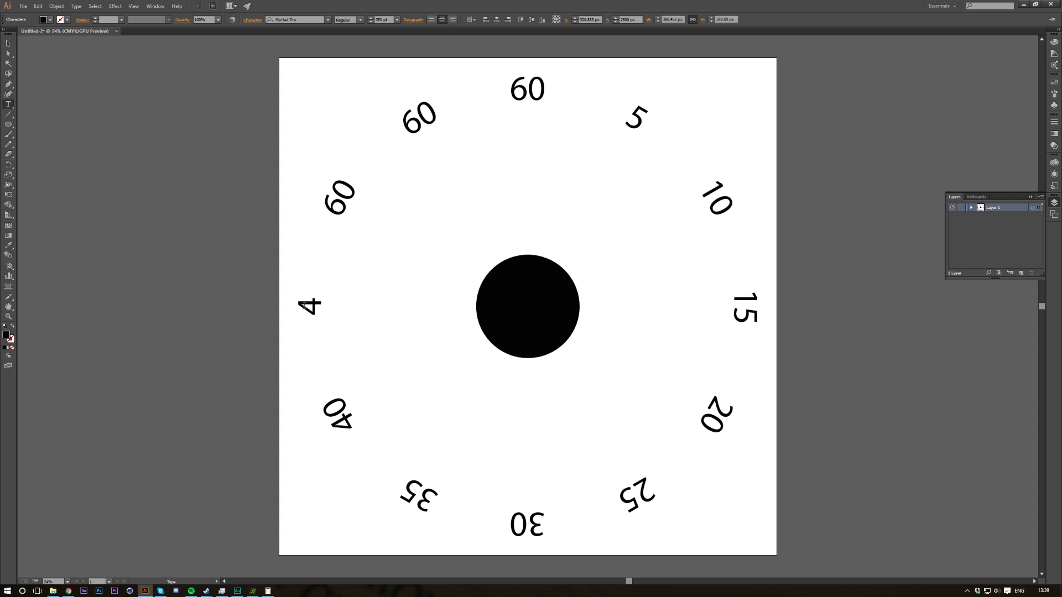
{"action": "double_click", "coordinate": [334, 198]}
{"action": "type", "text": "50"}
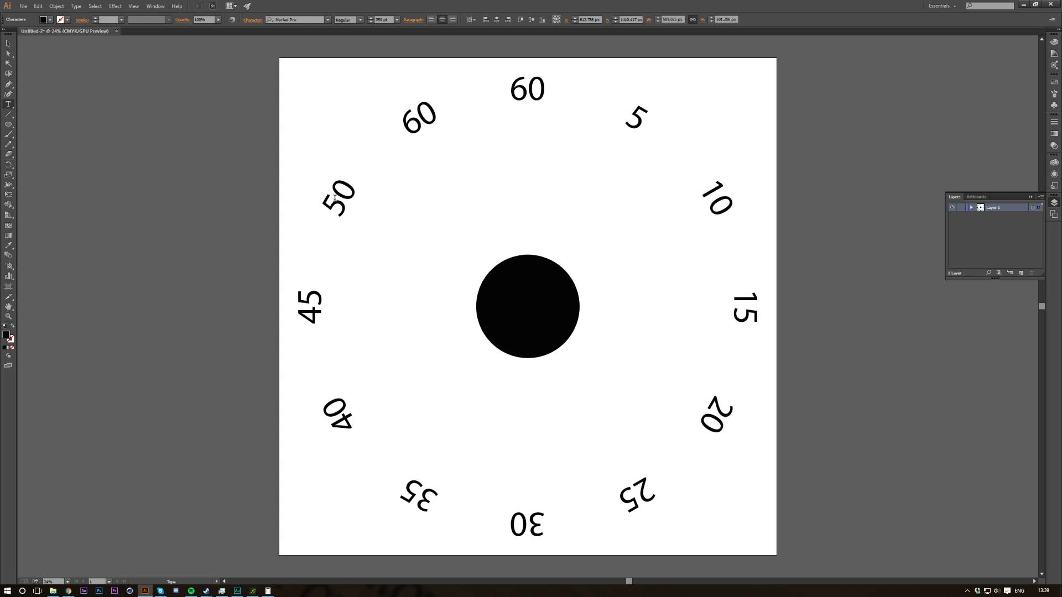
{"action": "double_click", "coordinate": [415, 123]}
{"action": "type", "text": "55"}
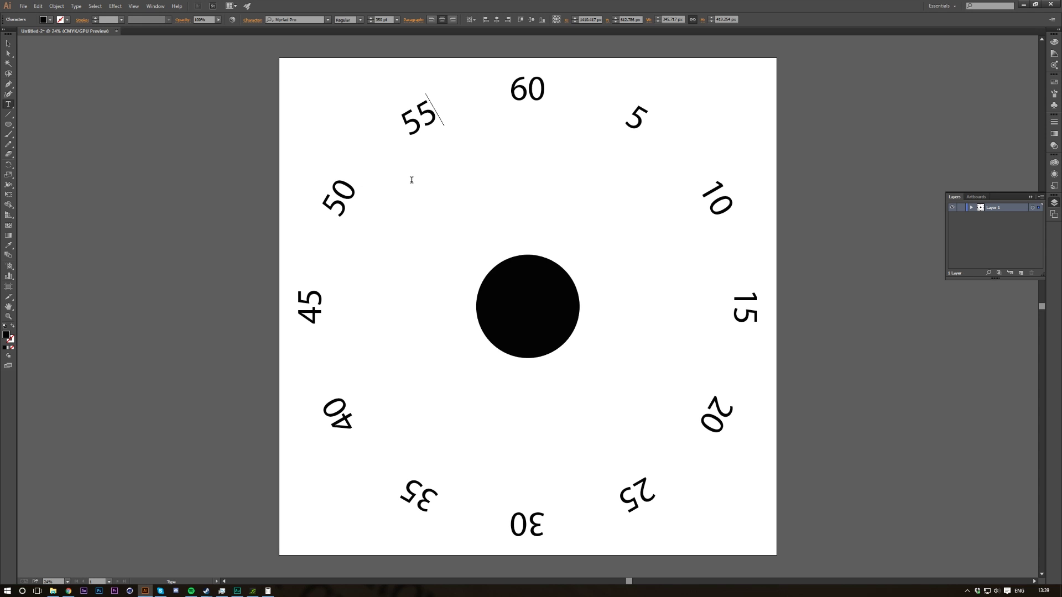
{"action": "left_click", "coordinate": [5, 42]}
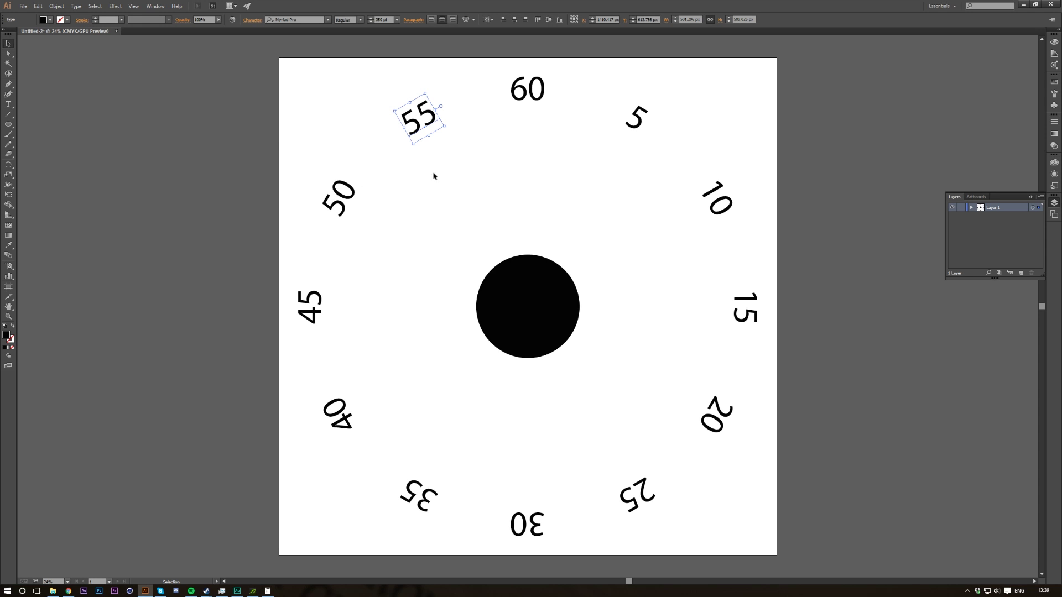
{"action": "left_click", "coordinate": [632, 275]}
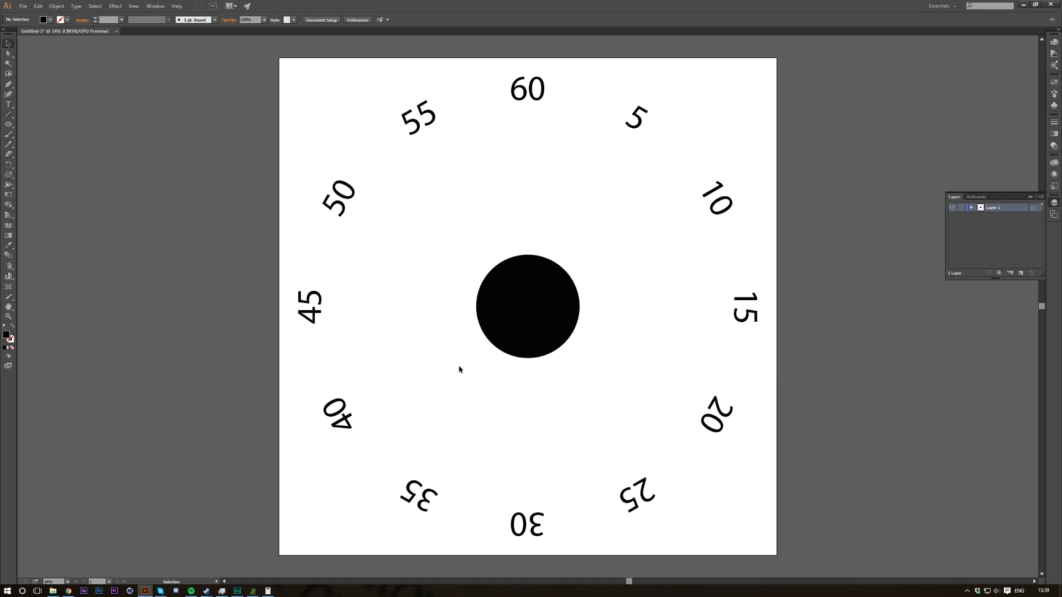
- Calculate 360 ÷ 60 = 6 in Windows Calculator
{"action": "left_click", "coordinate": [269, 591]}
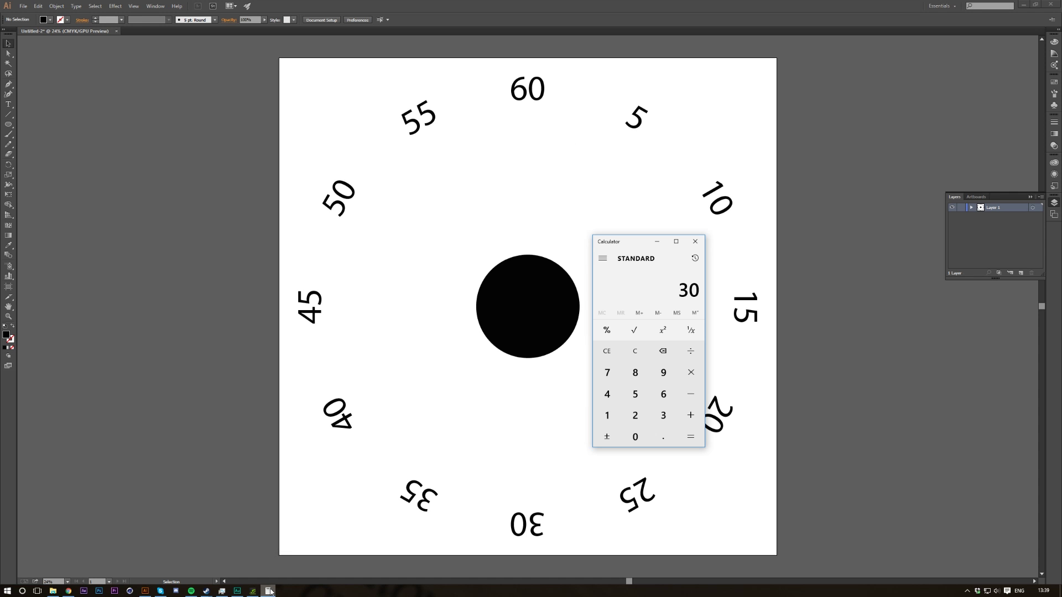
{"action": "left_click", "coordinate": [607, 350]}
{"action": "type", "text": "360"}
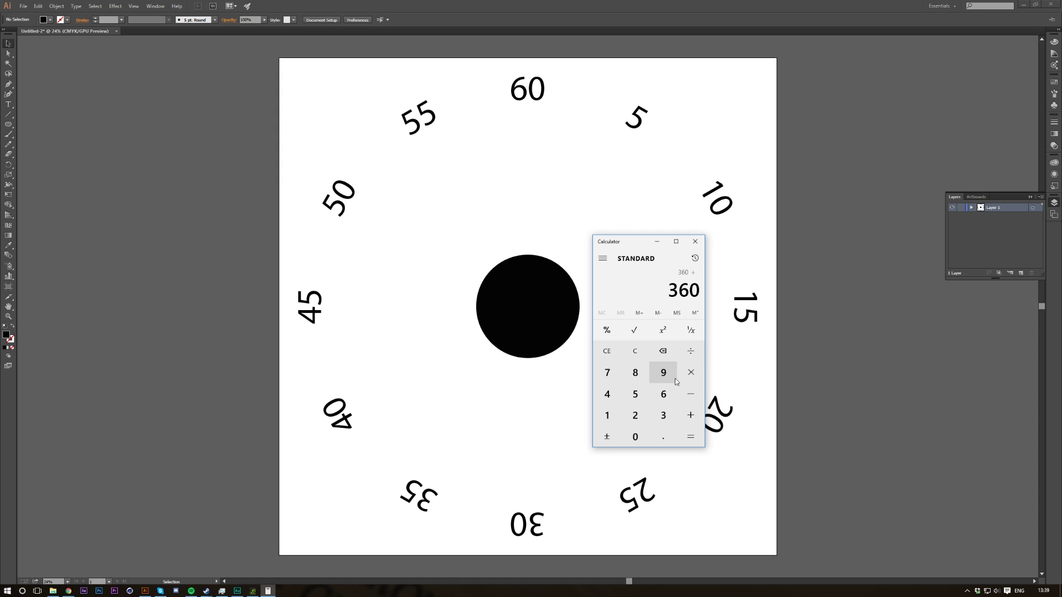
{"action": "type", "text": "60"}
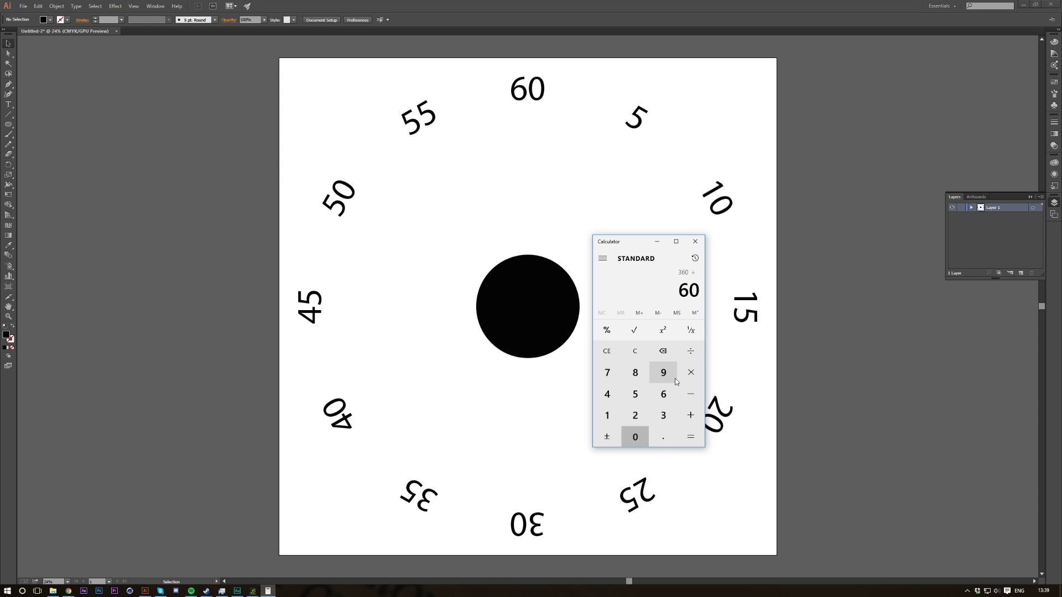
{"action": "key", "text": "Return"}
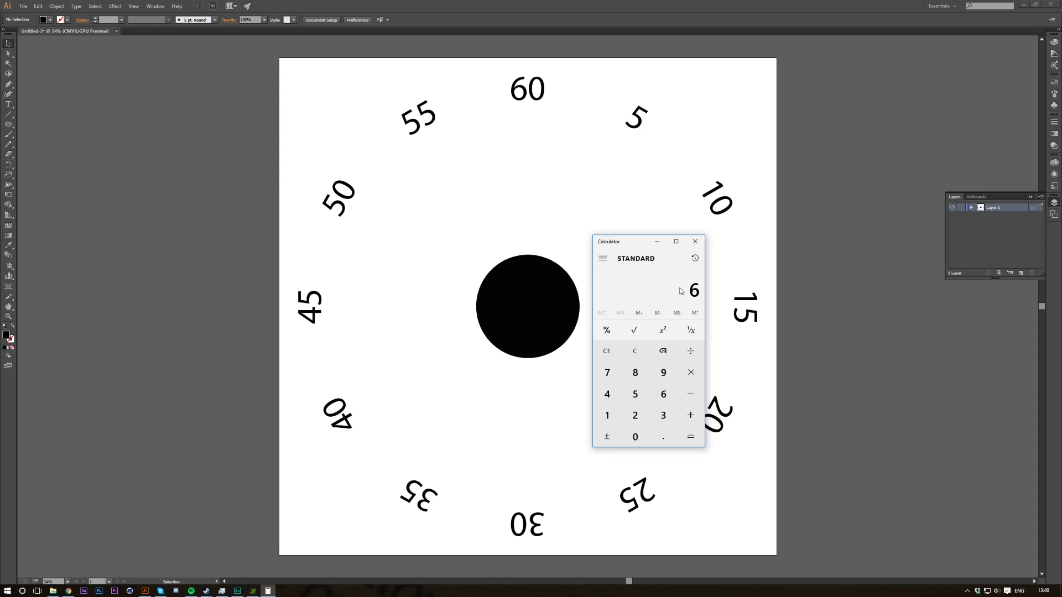
- Set the centre circle's fill to None and its black stroke to 9 pt
{"action": "left_click", "coordinate": [601, 4]}
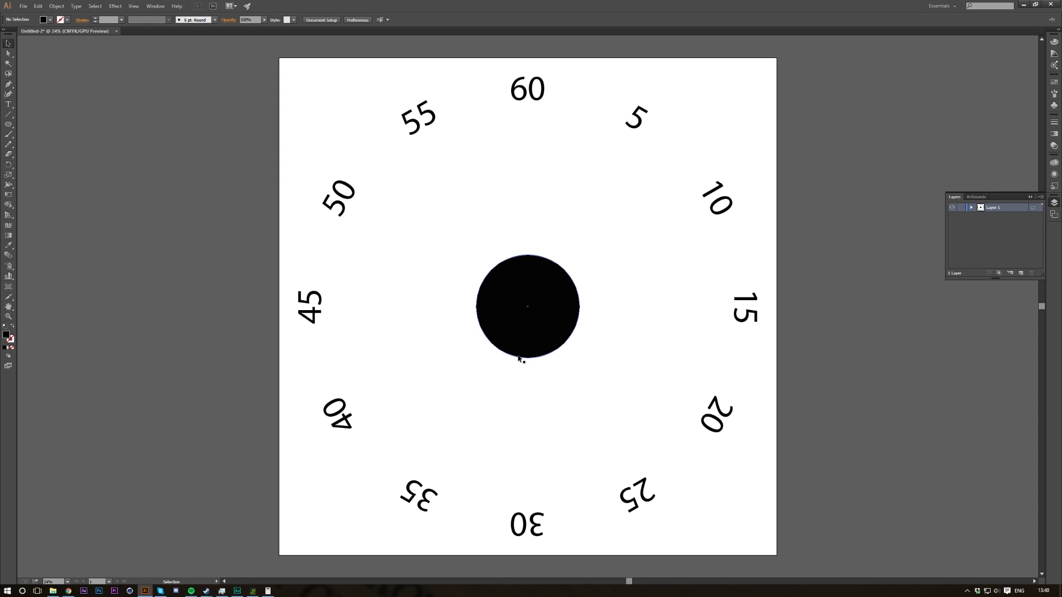
{"action": "left_click_drag", "start_coordinate": [9, 125], "coordinate": [48, 129]}
{"action": "left_click", "coordinate": [13, 45]}
{"action": "left_click", "coordinate": [564, 294]}
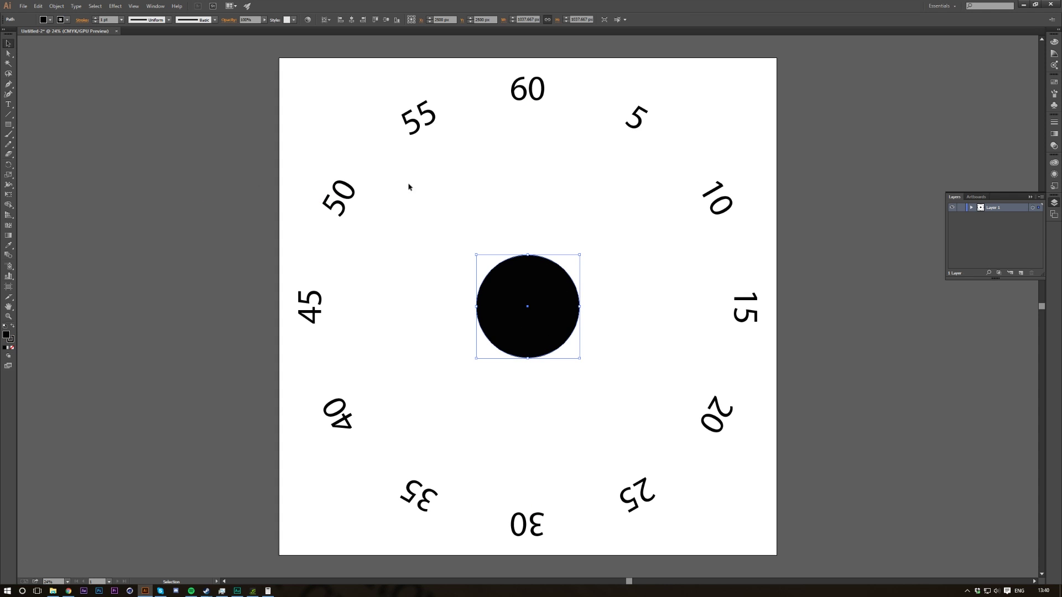
{"action": "left_click", "coordinate": [49, 20]}
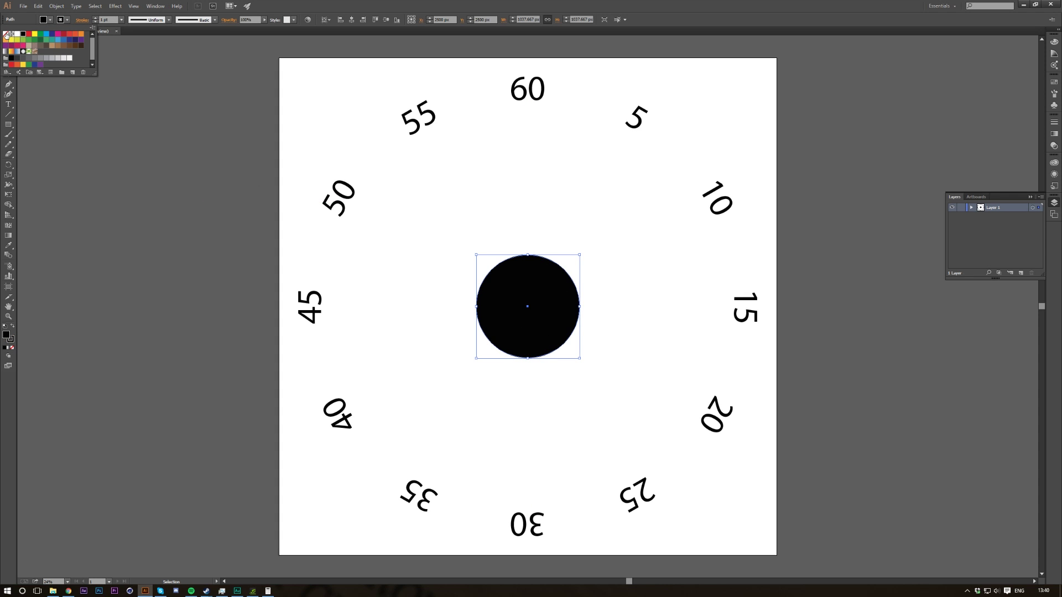
{"action": "left_click", "coordinate": [5, 33]}
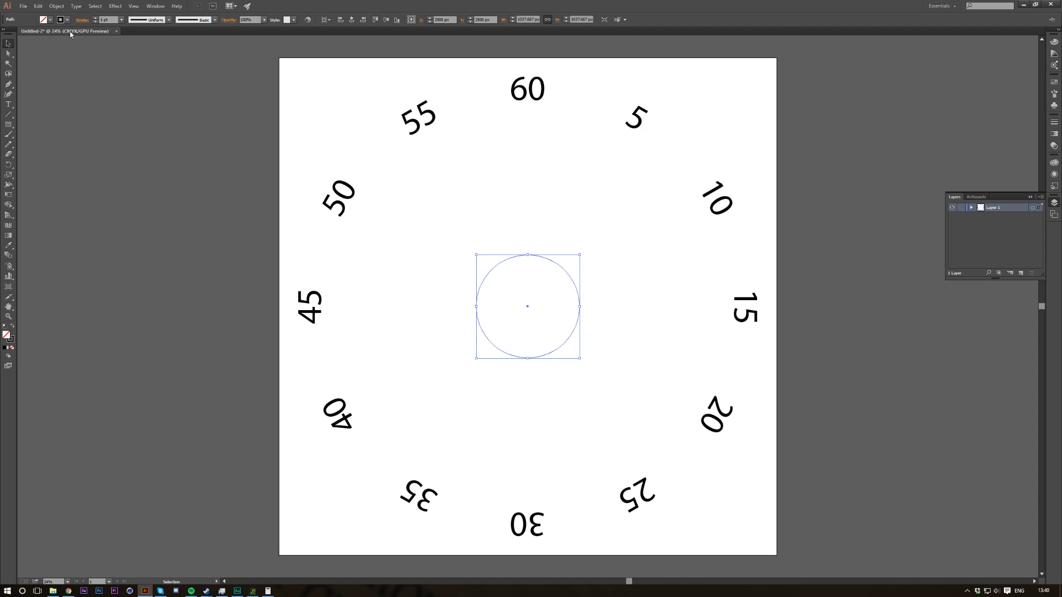
{"action": "left_click", "coordinate": [95, 17]}
{"action": "left_click", "coordinate": [95, 18]}
{"action": "left_click", "coordinate": [95, 18]}
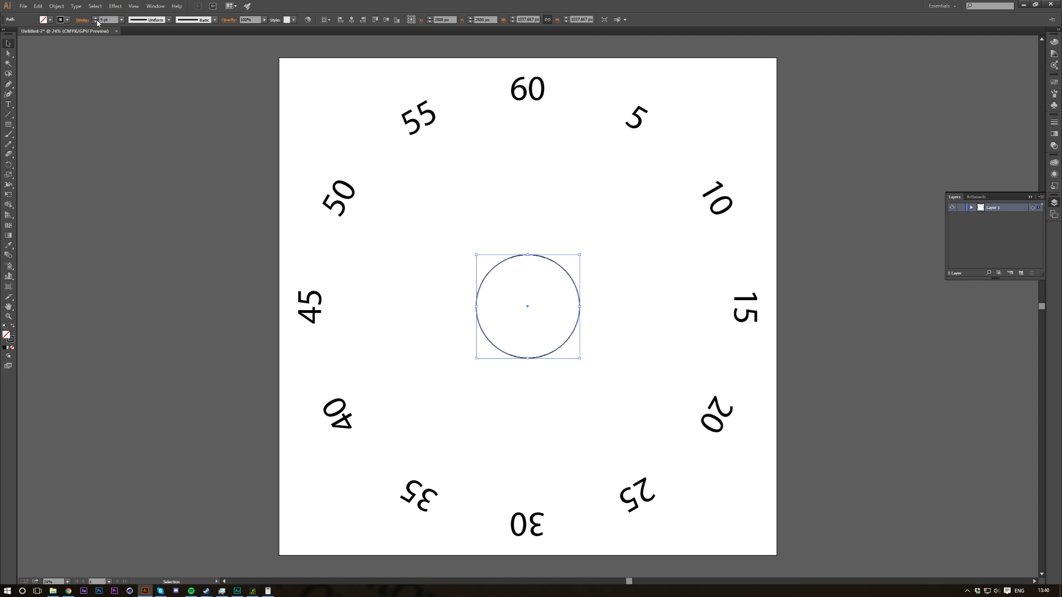
{"action": "left_click", "coordinate": [494, 398]}
{"action": "left_click", "coordinate": [13, 128]}
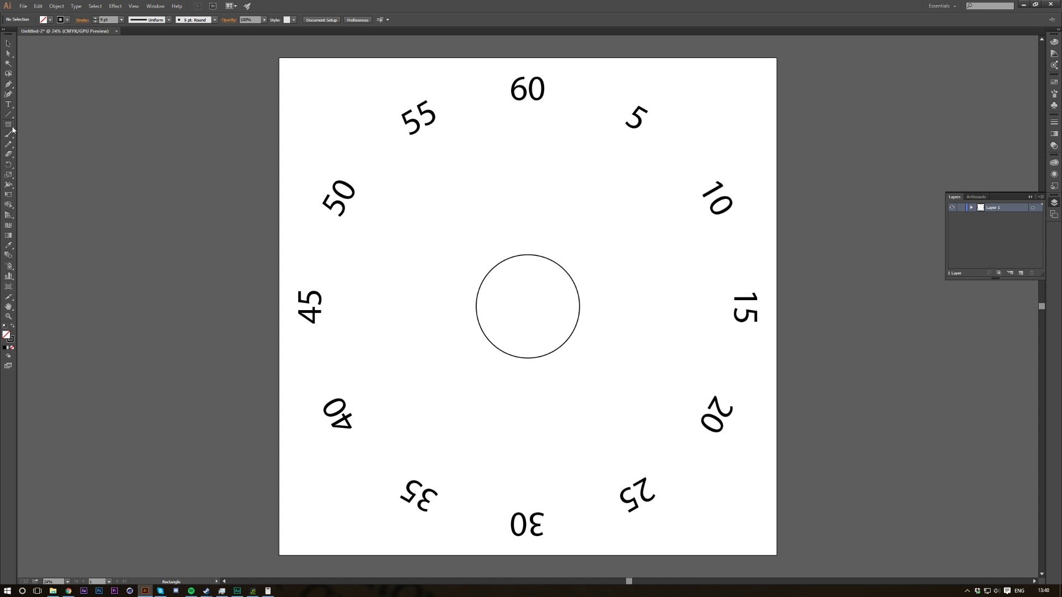
- Draw a thin vertical bar about 10 px wide at the circle's centre
{"action": "key", "text": "ctrl+equal"}
{"action": "key", "text": "ctrl+equal"}
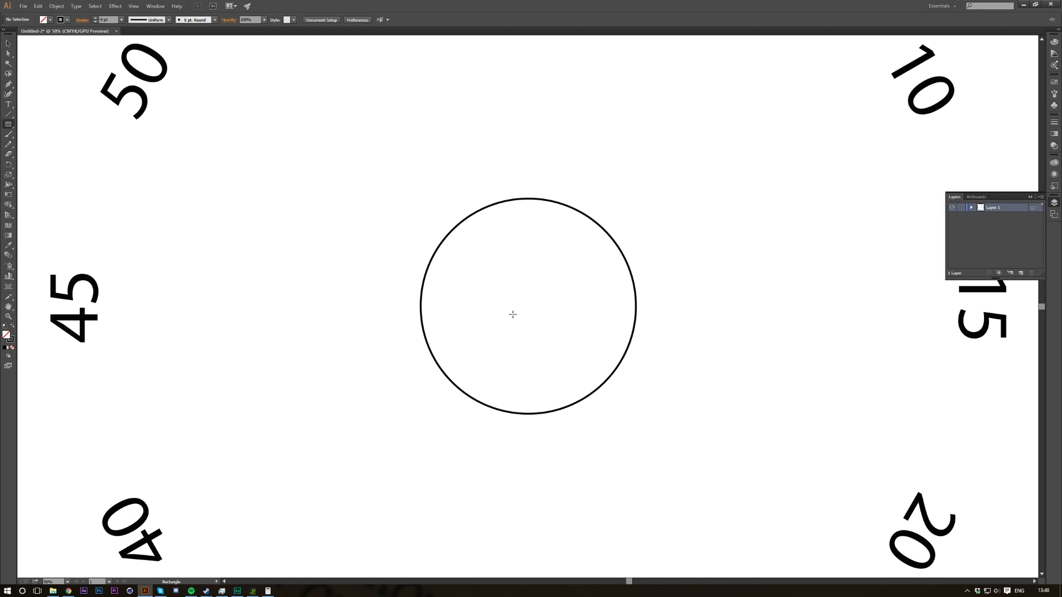
{"action": "left_click_drag", "start_coordinate": [528, 304], "coordinate": [530, 339]}
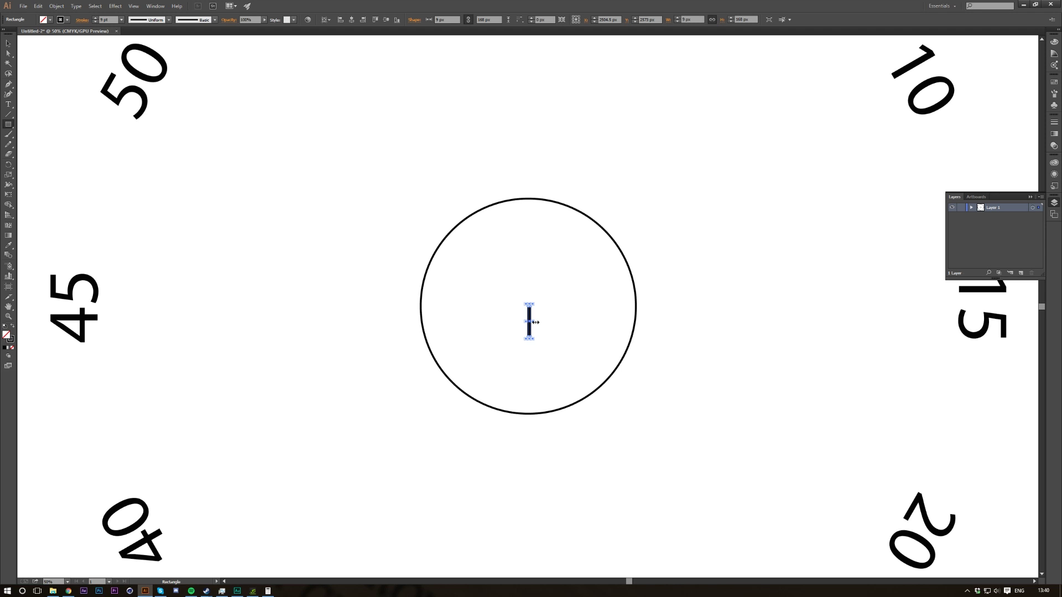
{"action": "left_click_drag", "start_coordinate": [535, 322], "coordinate": [534, 322]}
{"action": "left_click_drag", "start_coordinate": [533, 320], "coordinate": [534, 324]}
- Give the bar a black fill, no stroke, and fully rounded corners
{"action": "left_click", "coordinate": [50, 20]}
{"action": "left_click", "coordinate": [11, 34]}
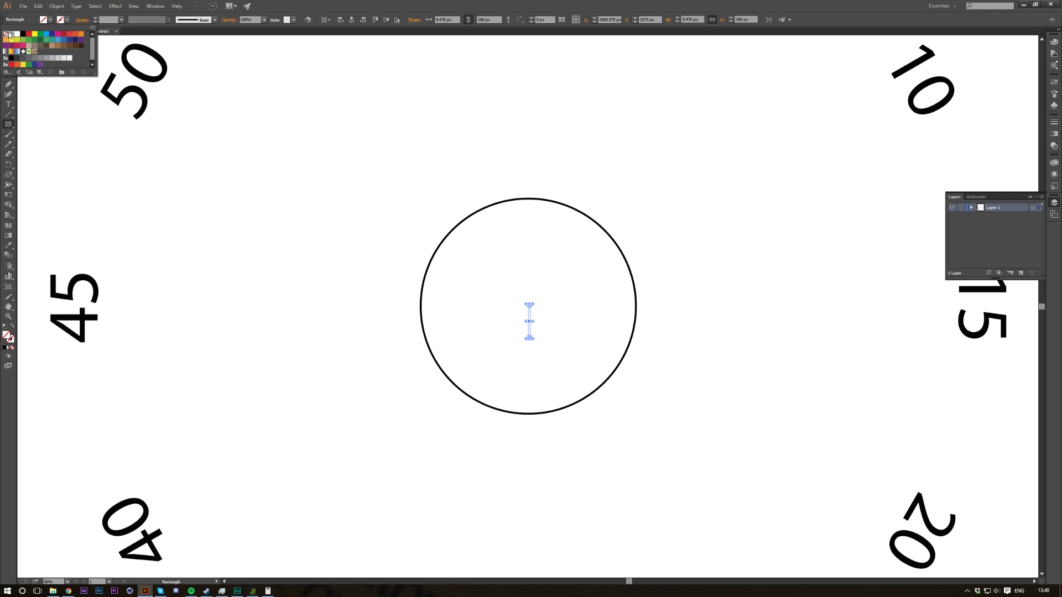
{"action": "left_click", "coordinate": [50, 20]}
{"action": "left_click", "coordinate": [50, 20]}
{"action": "left_click", "coordinate": [24, 34]}
{"action": "key", "text": "Escape"}
{"action": "key", "text": "ctrl+plus"}
{"action": "key", "text": "ctrl+plus"}
{"action": "key", "text": "ctrl+plus"}
{"action": "key", "text": "ctrl+plus"}
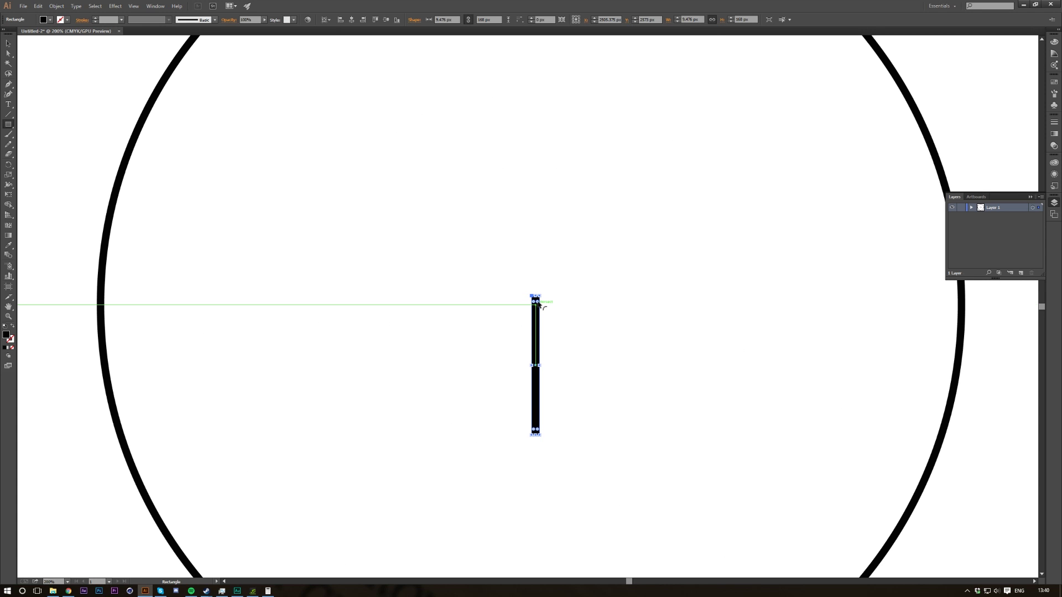
{"action": "left_click_drag", "start_coordinate": [538, 303], "coordinate": [544, 309]}
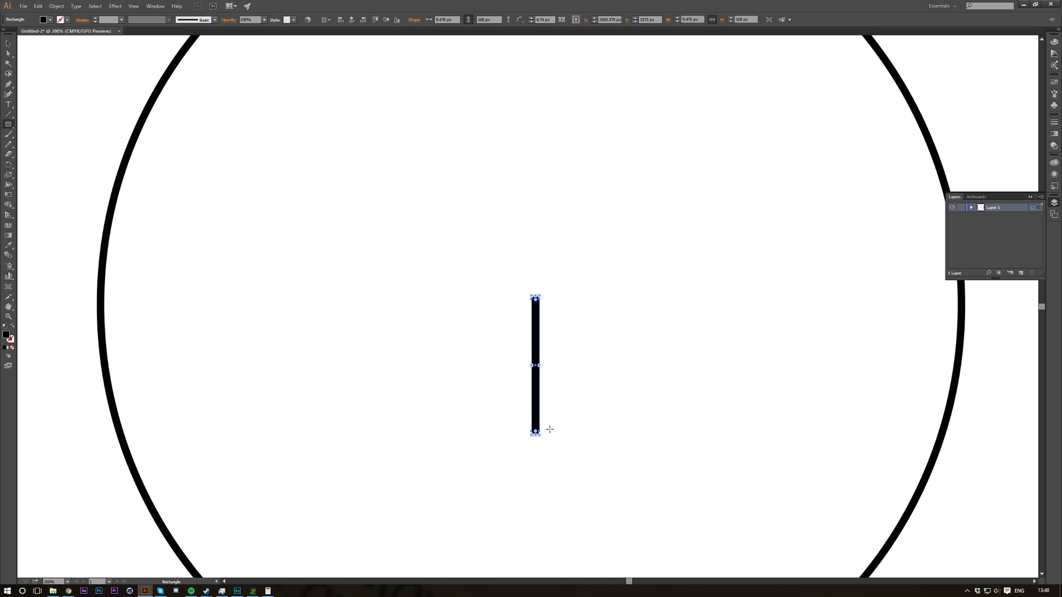
{"action": "key", "text": "v"}
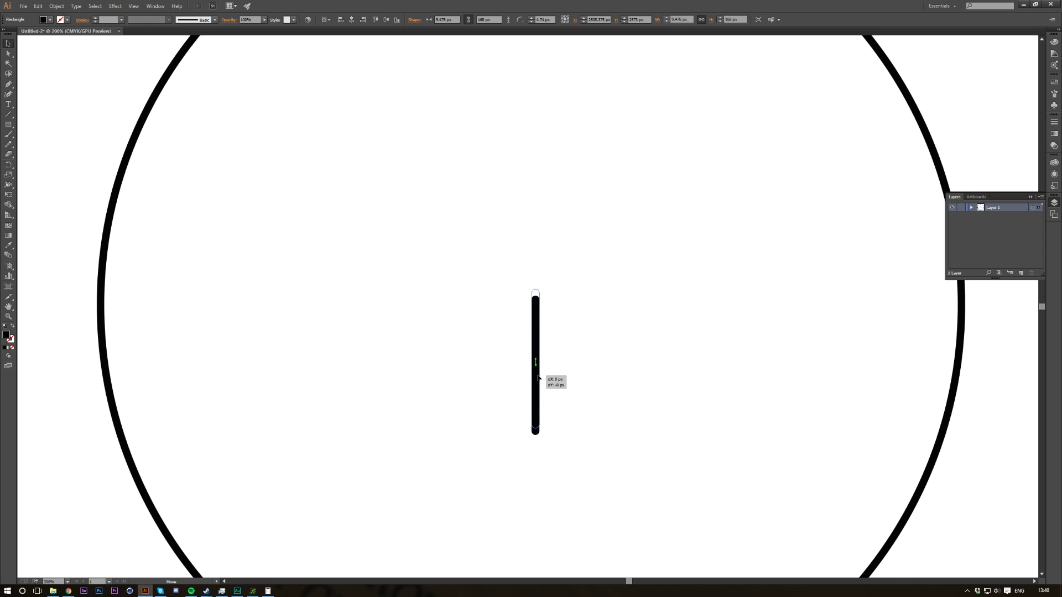
- Centre the tick bar on the artboard, then move it straight up between the 6 and 0 of the 60
{"action": "left_click", "coordinate": [387, 20]}
{"action": "left_click", "coordinate": [388, 21]}
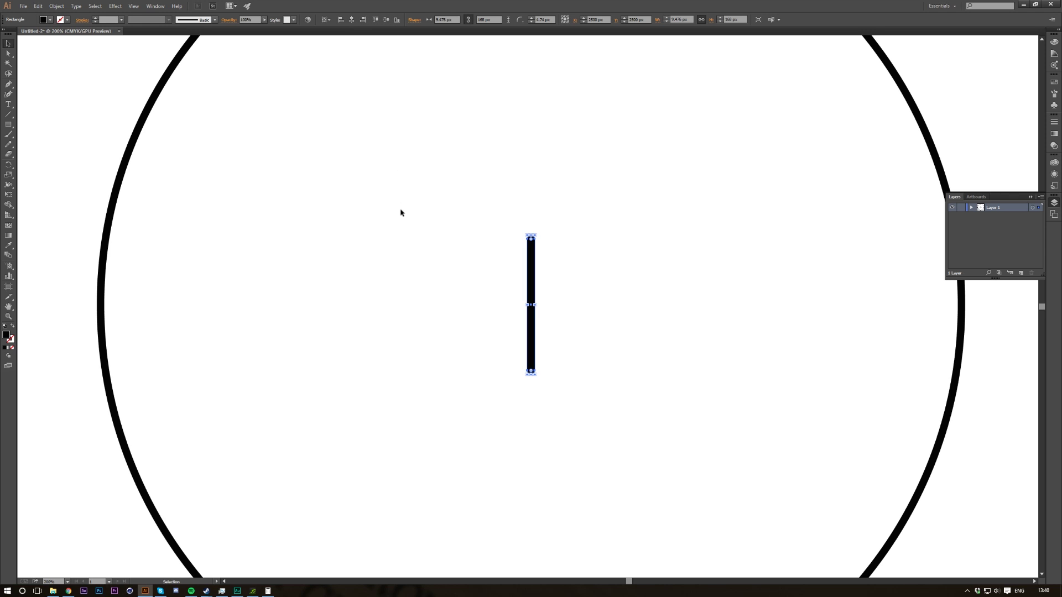
{"action": "key", "text": "ctrl+minus"}
{"action": "key", "text": "ctrl+minus"}
{"action": "key", "text": "ctrl+minus"}
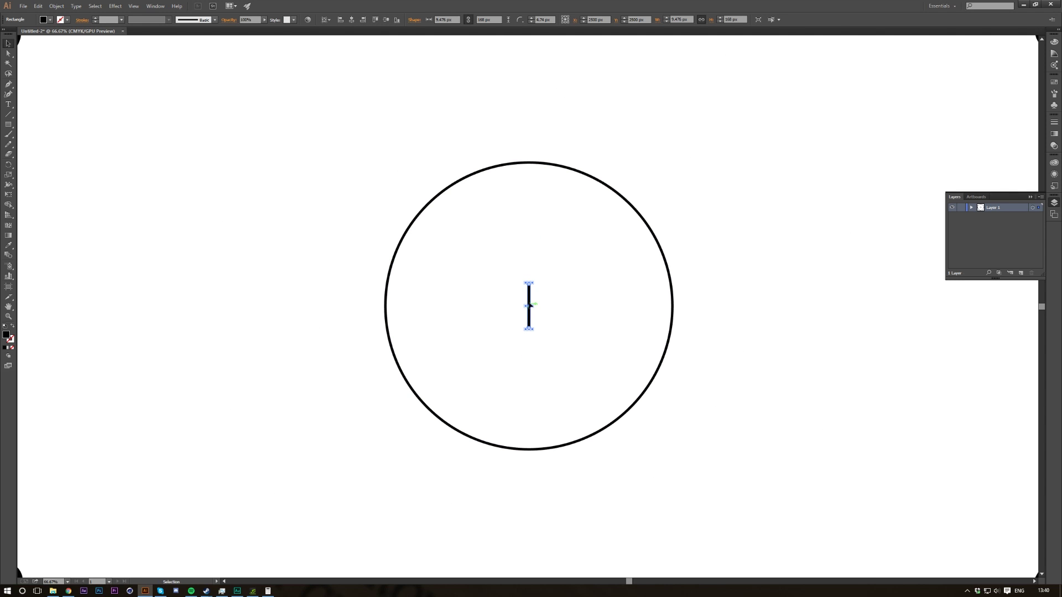
{"action": "left_click_drag", "start_coordinate": [529, 305], "coordinate": [530, 73]}
{"action": "scroll", "coordinate": [520, 74], "scroll_direction": "up", "scroll_amount": 10}
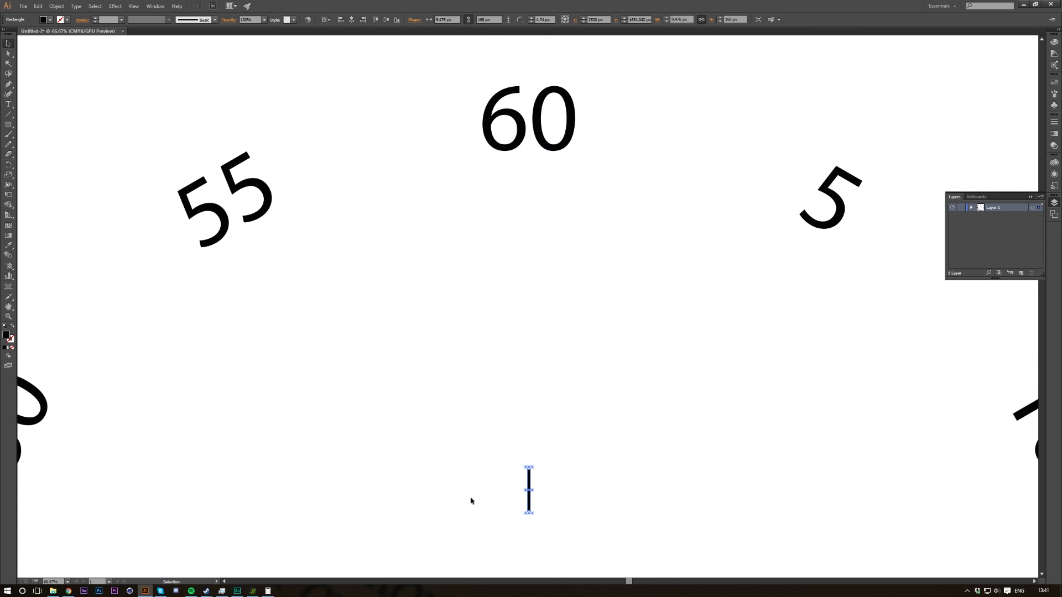
{"action": "left_click_drag", "start_coordinate": [529, 491], "coordinate": [531, 120]}
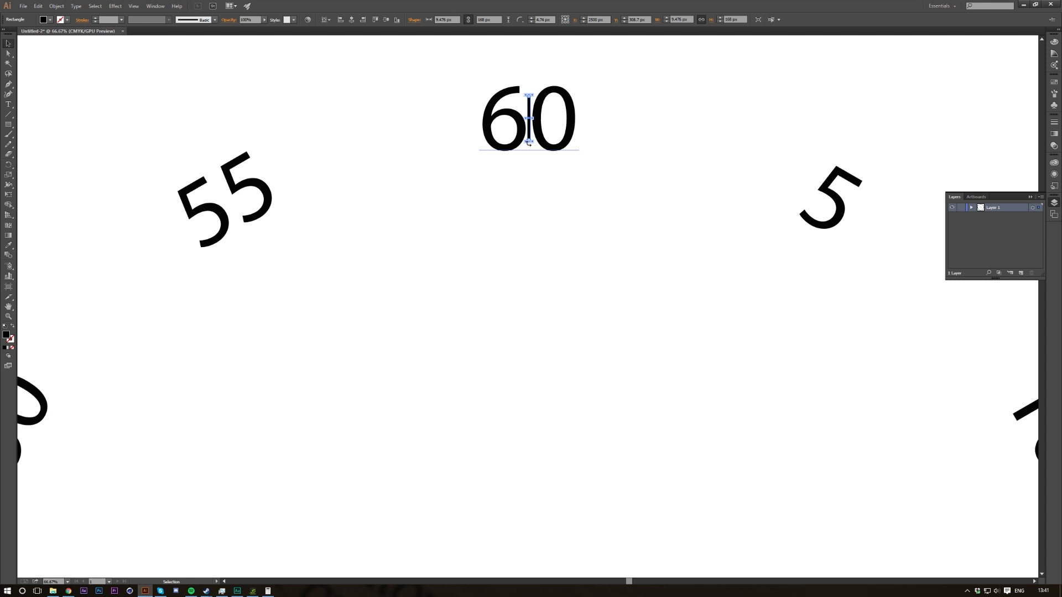
- Zoom in on the 60 label and stretch the tick bar's bottom anchor downward
{"action": "key", "text": "ctrl+plus"}
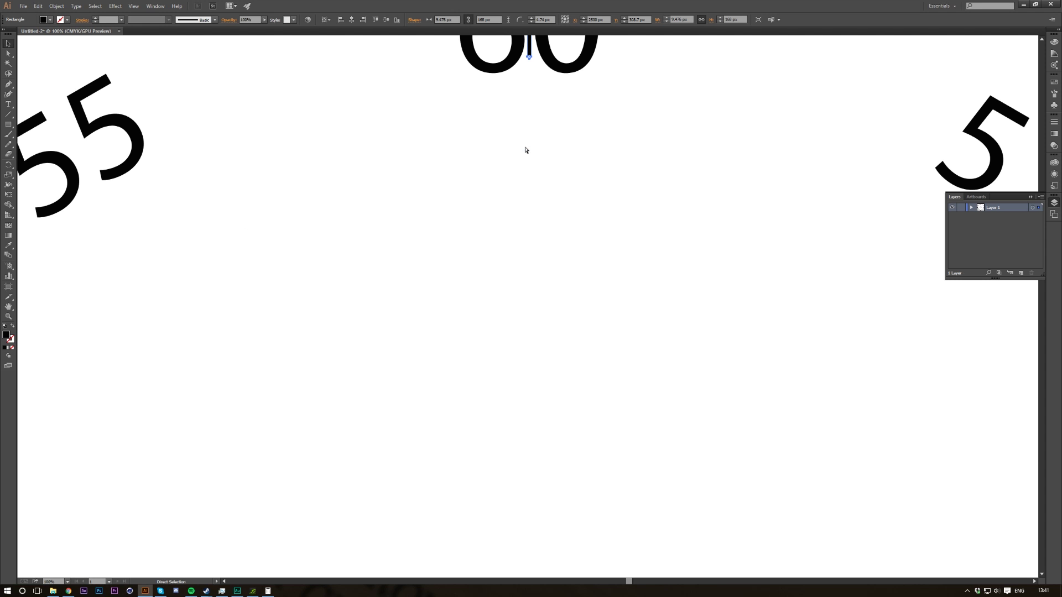
{"action": "scroll", "coordinate": [526, 150], "scroll_direction": "up", "scroll_amount": 3}
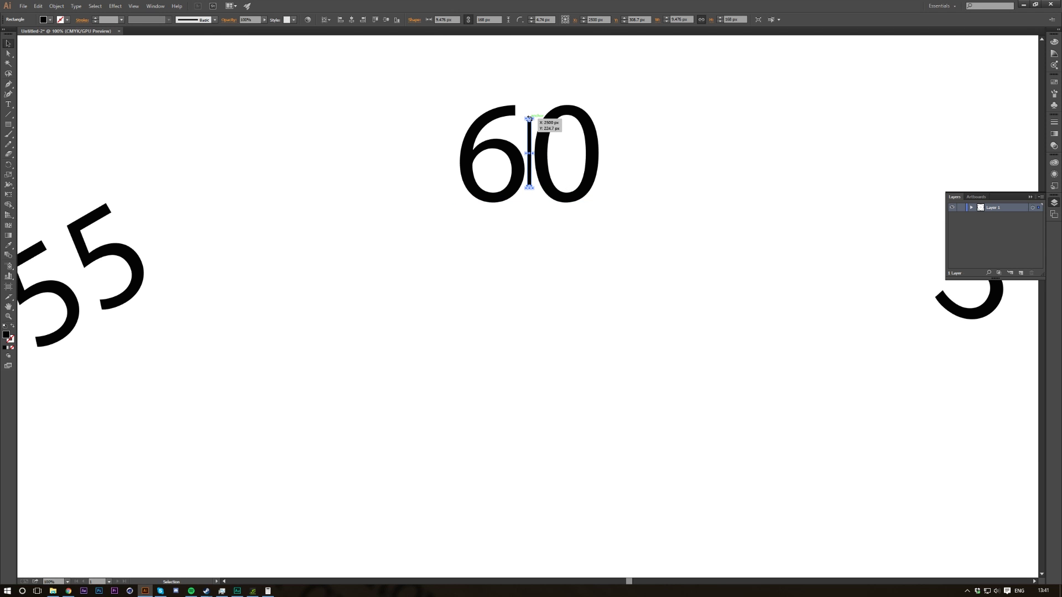
{"action": "key", "text": "ctrl+plus"}
{"action": "scroll", "coordinate": [528, 121], "scroll_direction": "up", "scroll_amount": 3}
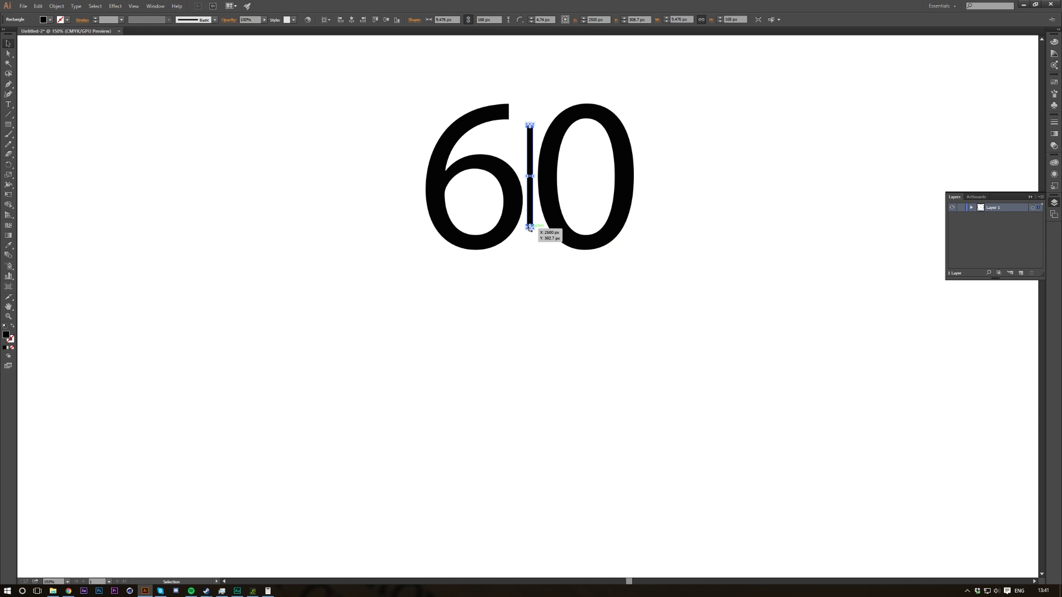
{"action": "left_click_drag", "start_coordinate": [530, 229], "coordinate": [534, 257]}
- Shorten the tick bar to end at the 60 digits' baseline, about 236.6 px tall
{"action": "left_click", "coordinate": [543, 318]}
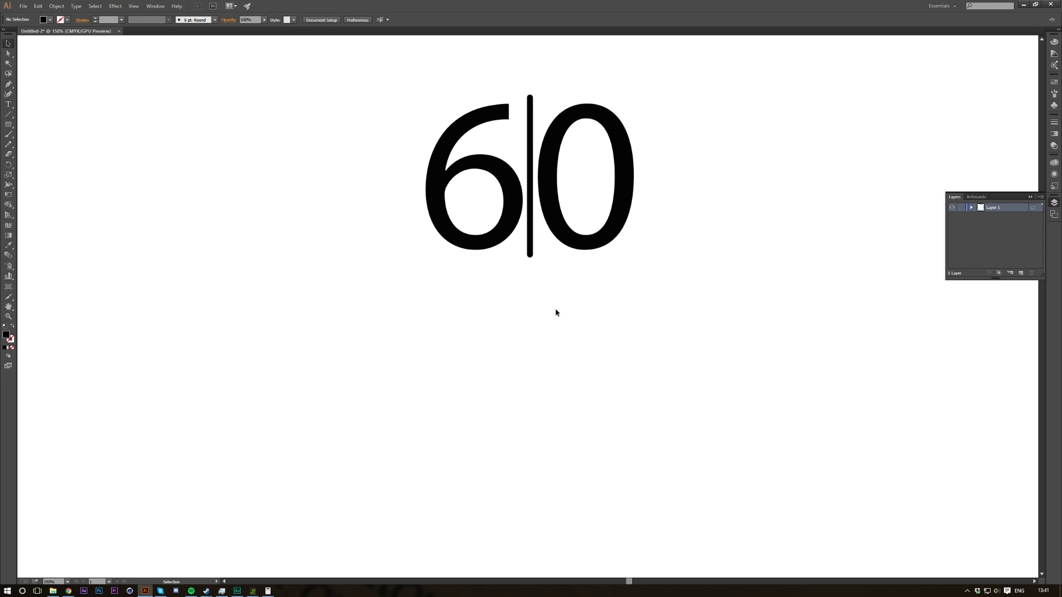
{"action": "left_click", "coordinate": [529, 253]}
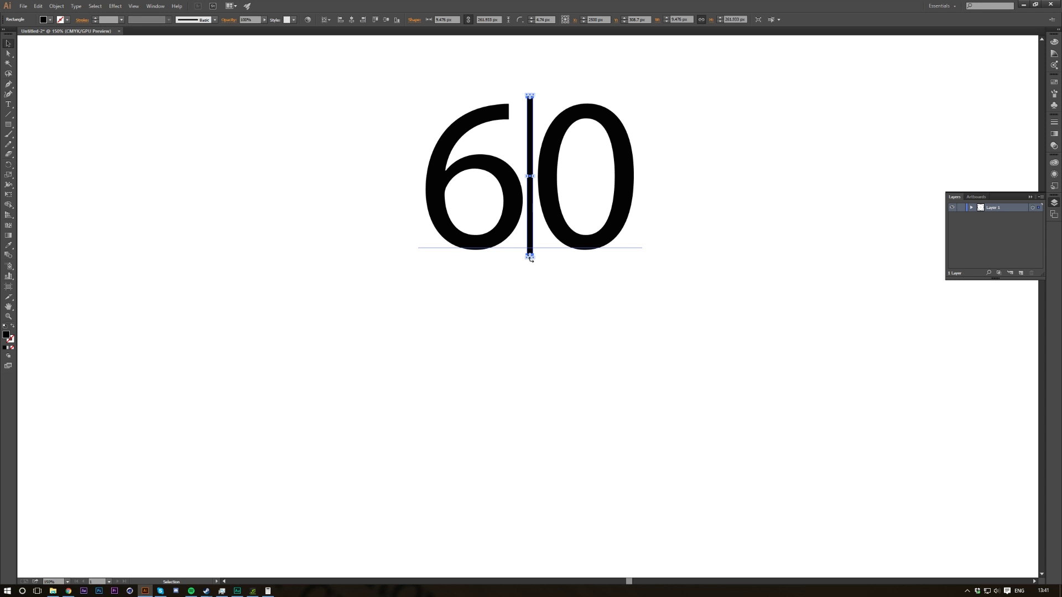
{"action": "left_click_drag", "start_coordinate": [531, 258], "coordinate": [530, 248]}
{"action": "left_click", "coordinate": [542, 298]}
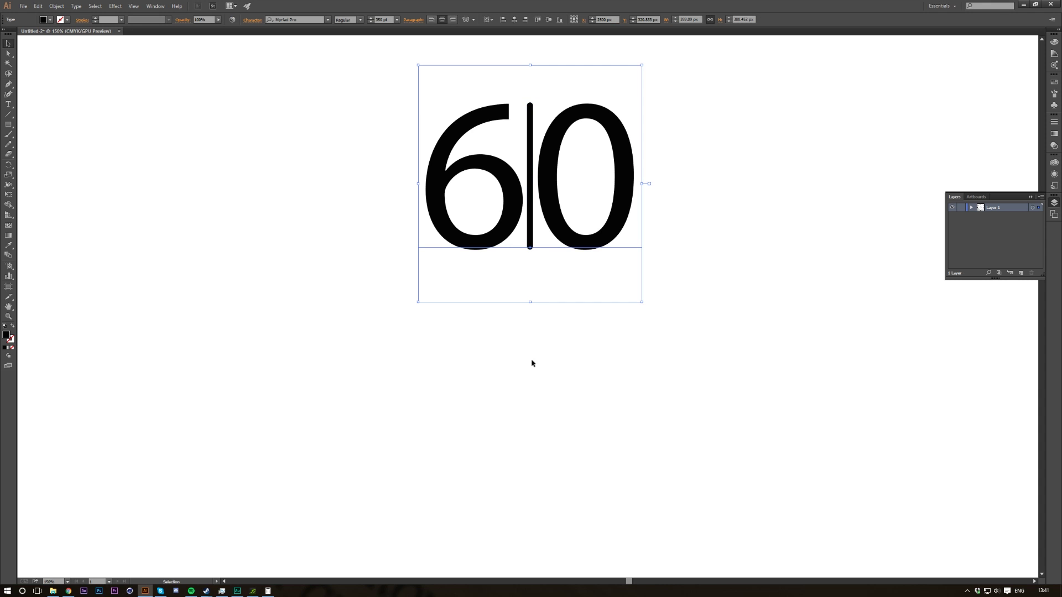
{"action": "left_click", "coordinate": [527, 187]}
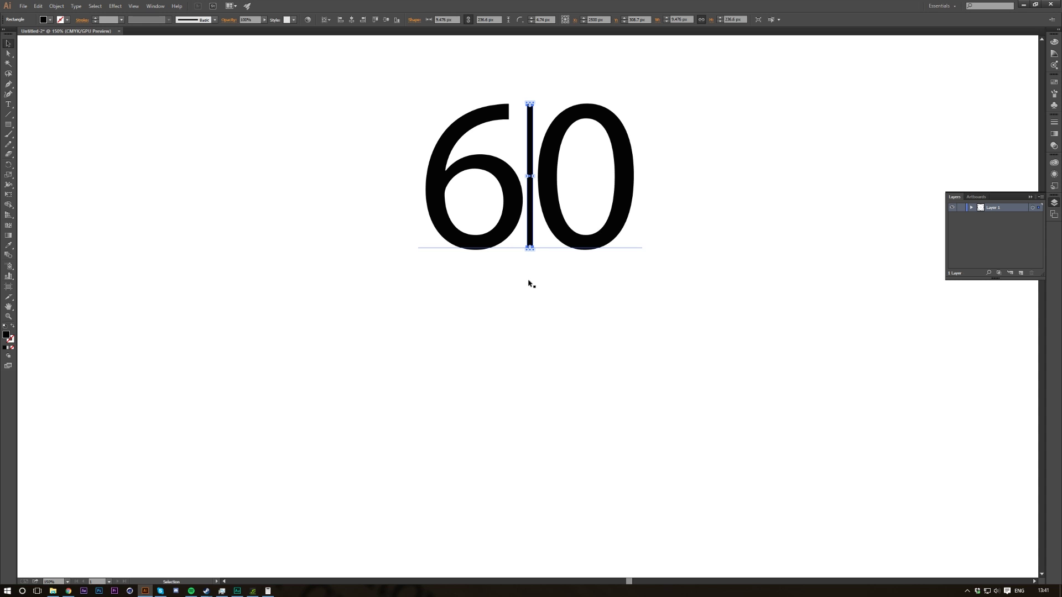
{"action": "scroll", "coordinate": [529, 283], "scroll_direction": "down", "scroll_amount": 3}
{"action": "scroll", "coordinate": [530, 289], "scroll_direction": "down", "scroll_amount": 5}
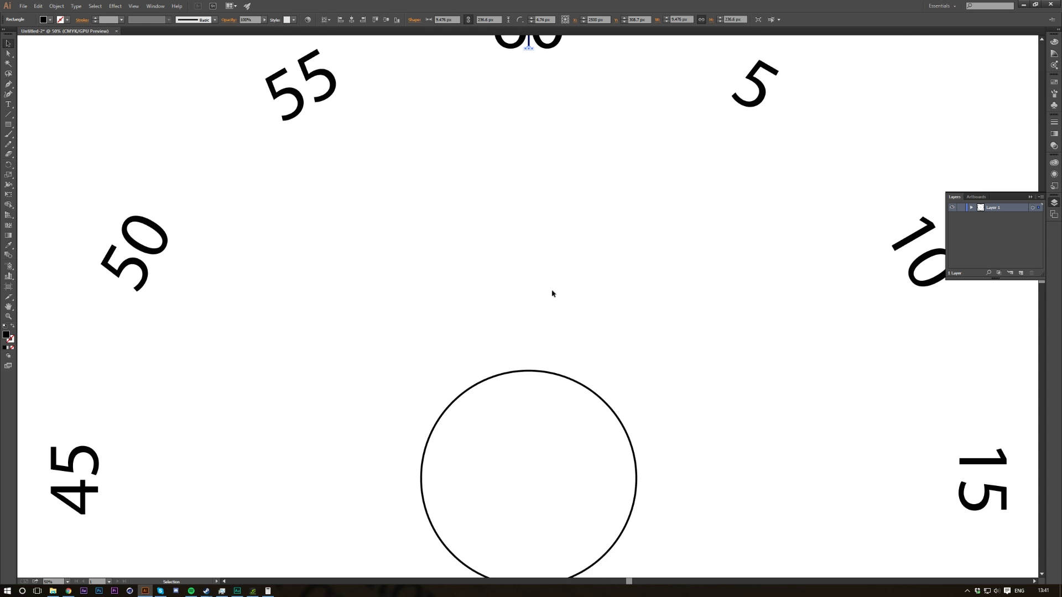
{"action": "scroll", "coordinate": [552, 293], "scroll_direction": "down", "scroll_amount": 1}
{"action": "scroll", "coordinate": [520, 308], "scroll_direction": "down", "scroll_amount": 3}
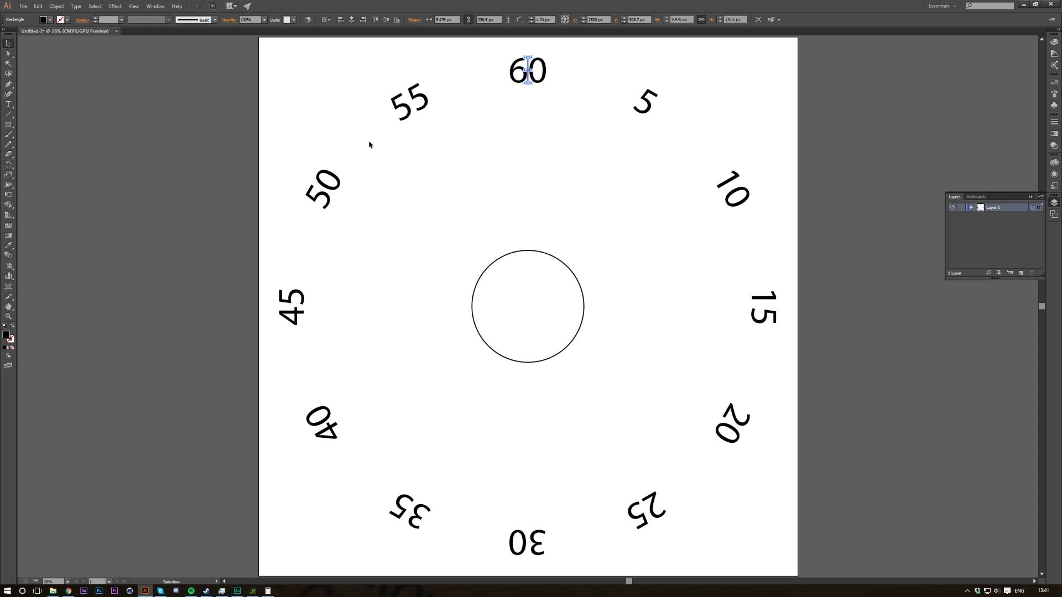
- Copy the tick bar at 6° steps around the circle's centre to form the full ring
{"action": "key", "text": "r"}
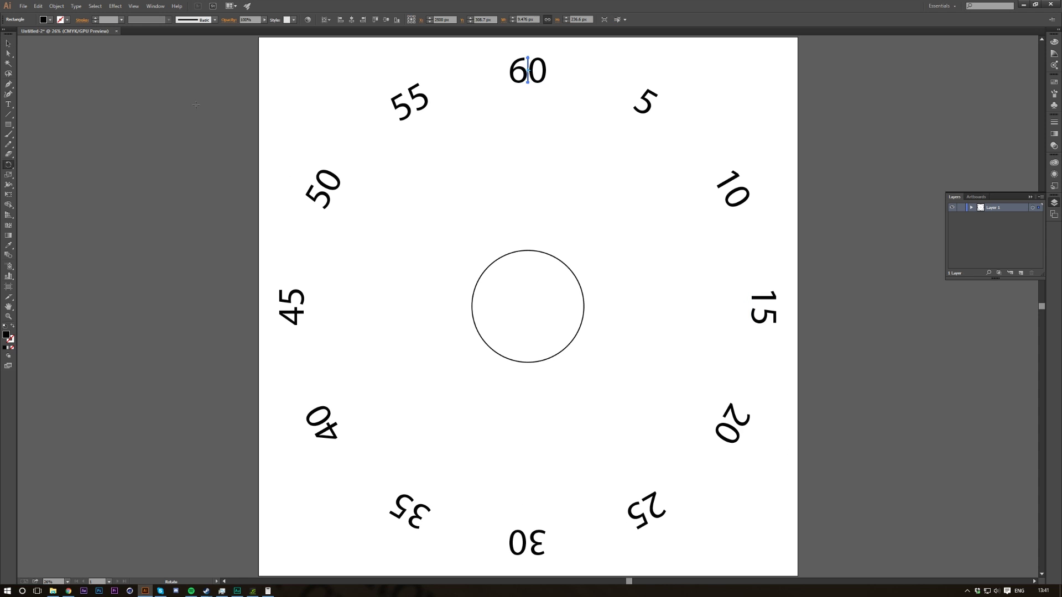
{"action": "left_click", "coordinate": [528, 307], "text": "alt"}
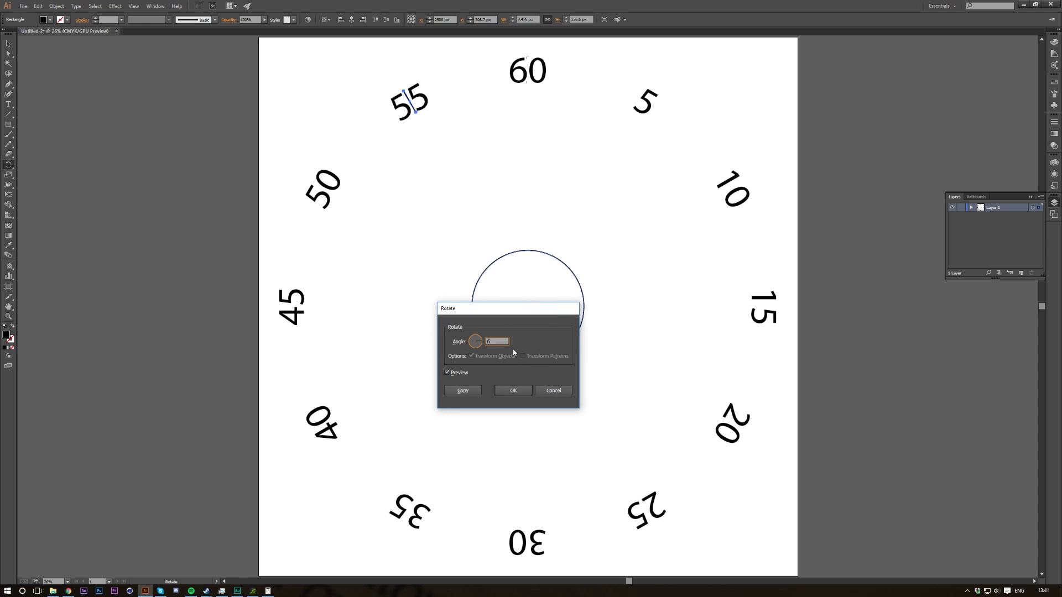
{"action": "type", "text": "6"}
{"action": "key", "text": "Tab"}
{"action": "left_click", "coordinate": [462, 390]}
{"action": "key", "text": "ctrl+d"}
{"action": "key", "text": "ctrl+d"}
{"action": "key", "text": "ctrl+d"}
{"action": "key", "text": "ctrl+d"}
{"action": "key", "text": "ctrl+d"}
{"action": "key", "text": "ctrl+d"}
{"action": "key", "text": "ctrl+d"}
{"action": "key", "text": "ctrl+d"}
{"action": "key", "text": "ctrl+d"}
{"action": "key", "text": "ctrl+d"}
{"action": "key", "text": "ctrl+d"}
{"action": "key", "text": "ctrl+d"}
{"action": "key", "text": "ctrl+d"}
{"action": "key", "text": "ctrl+d"}
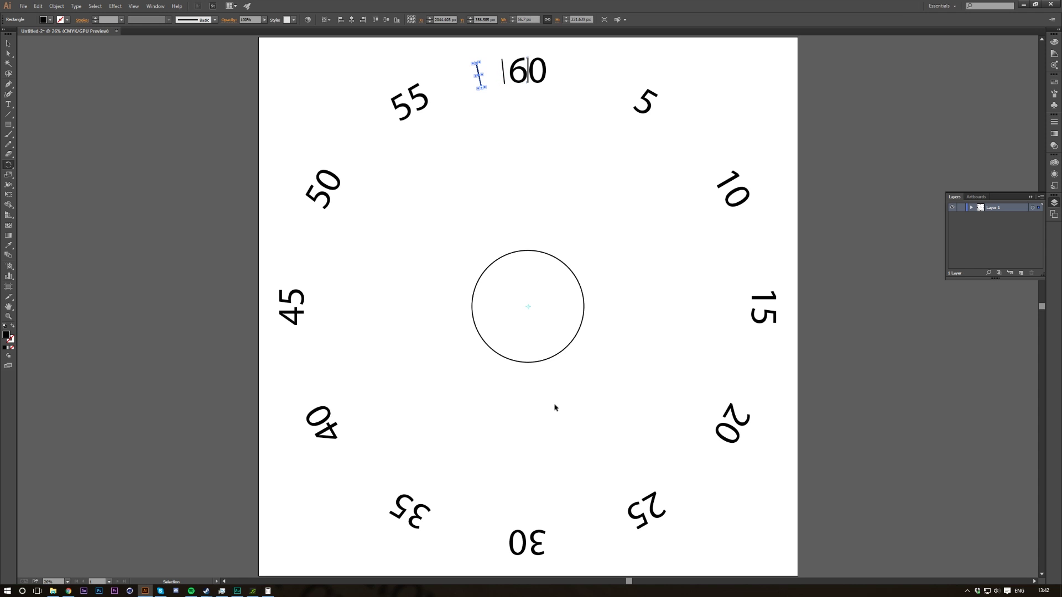
{"action": "key", "text": "ctrl+d"}
{"action": "key", "text": "ctrl+d"}
{"action": "key", "text": "ctrl+d"}
{"action": "key", "text": "ctrl+d"}
{"action": "key", "text": "ctrl+d"}
{"action": "key", "text": "ctrl+d"}
{"action": "key", "text": "ctrl+d"}
{"action": "key", "text": "ctrl+d"}
{"action": "key", "text": "ctrl+d"}
{"action": "key", "text": "ctrl+d"}
{"action": "key", "text": "ctrl+d"}
{"action": "key", "text": "ctrl+d"}
{"action": "key", "text": "ctrl+d"}
{"action": "key", "text": "ctrl+d"}
{"action": "key", "text": "ctrl+d"}
{"action": "key", "text": "ctrl+d"}
{"action": "key", "text": "ctrl+d"}
{"action": "key", "text": "ctrl+d"}
{"action": "key", "text": "ctrl+d"}
{"action": "key", "text": "ctrl+d"}
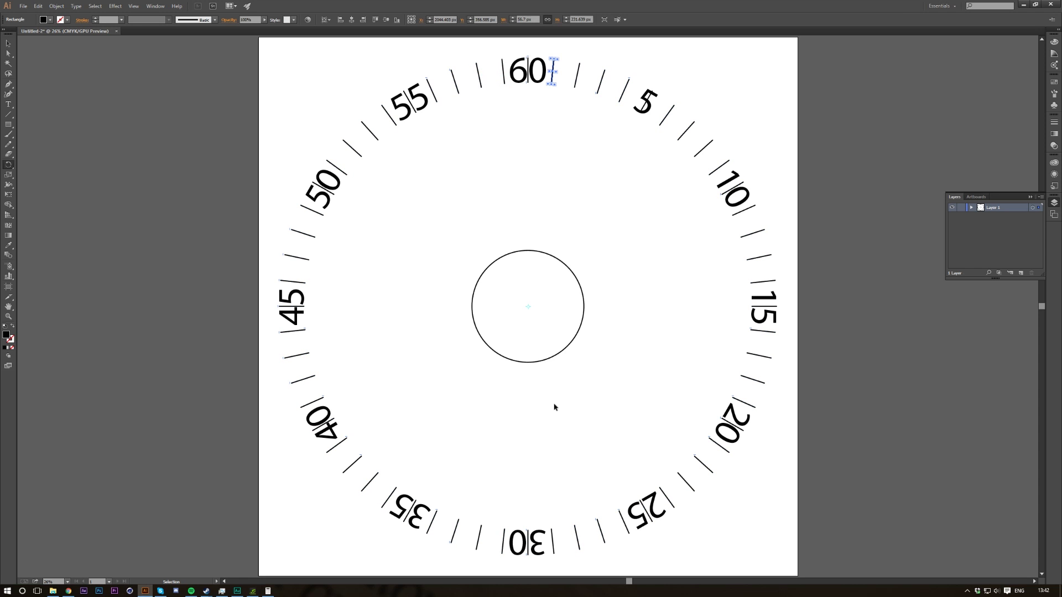
{"action": "key", "text": "r"}
{"action": "left_click", "coordinate": [8, 43]}
{"action": "left_click", "coordinate": [554, 104]}
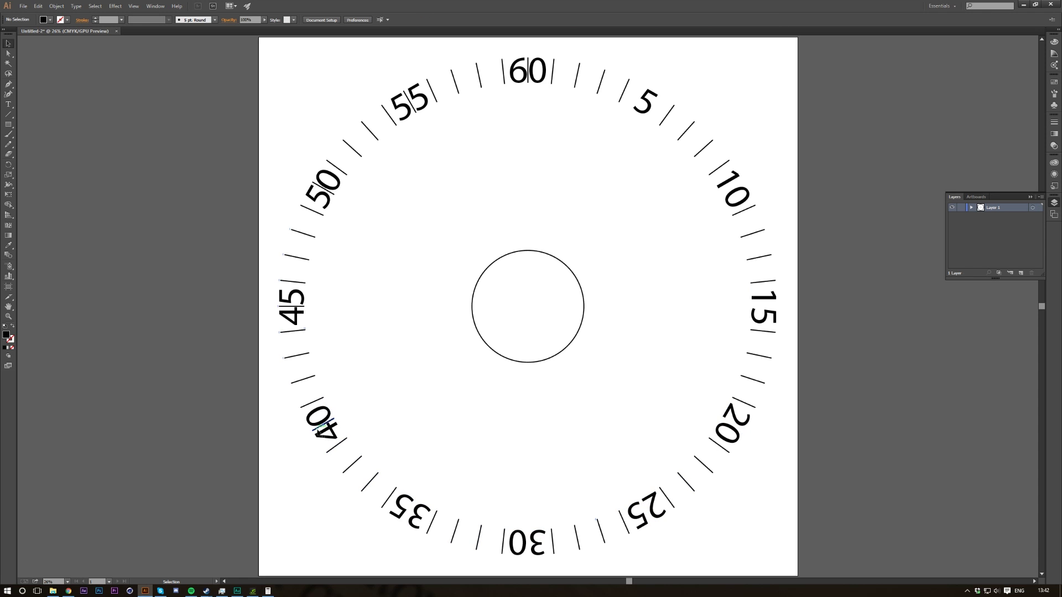
- Delete the ticks cutting through the 40, 45 and 50 labels
{"action": "left_click", "coordinate": [323, 423]}
{"action": "key", "text": "Delete"}
{"action": "left_click", "coordinate": [292, 306]}
{"action": "key", "text": "Delete"}
{"action": "left_click", "coordinate": [318, 186]}
{"action": "key", "text": "Delete"}
- Delete the ticks cutting through the 55 and 60 labels
{"action": "left_click", "coordinate": [410, 103]}
{"action": "key", "text": "Delete"}
{"action": "left_click", "coordinate": [529, 70]}
{"action": "key", "text": "Delete"}
{"action": "scroll", "coordinate": [593, 181], "scroll_direction": "down", "scroll_amount": 1}
{"action": "scroll", "coordinate": [593, 182], "scroll_direction": "up", "scroll_amount": 4}
{"action": "scroll", "coordinate": [593, 181], "scroll_direction": "down", "scroll_amount": 5}
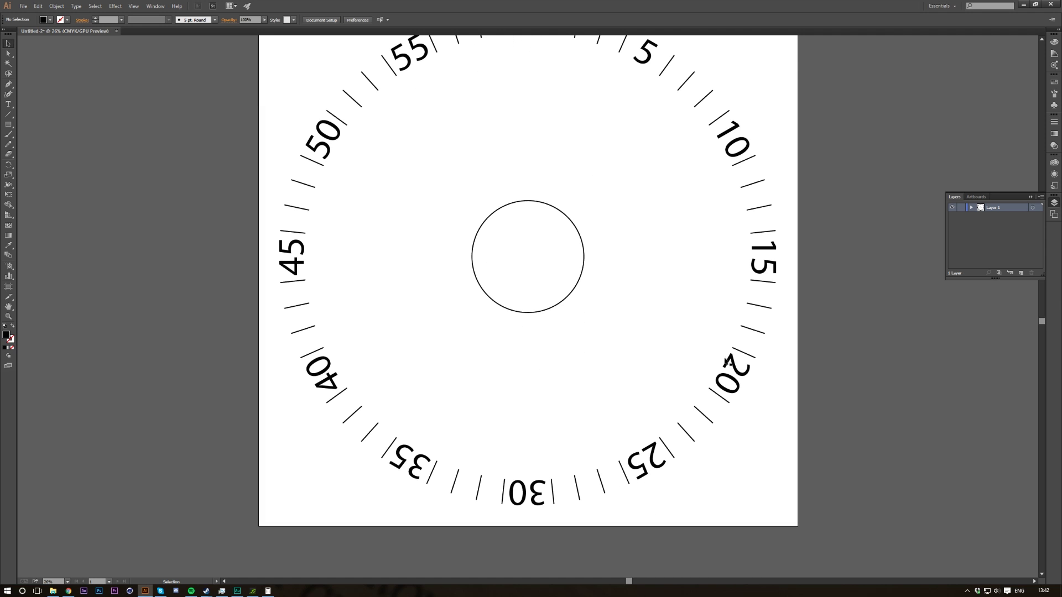
{"action": "scroll", "coordinate": [719, 395], "scroll_direction": "up", "scroll_amount": 3}
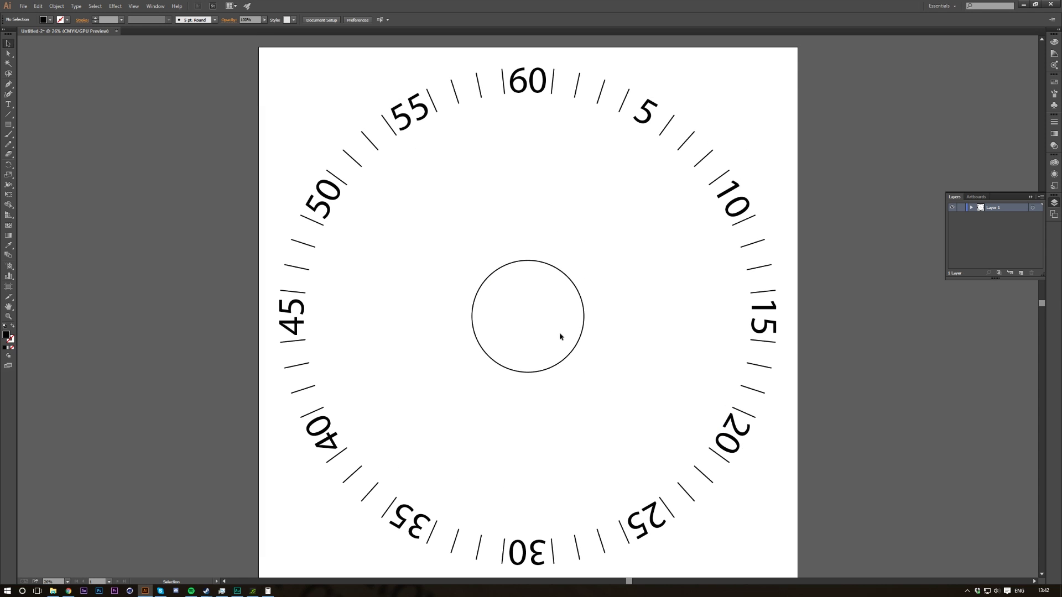
- Delete the centre circle and open Save for Web, previewing PNG-24 at 5000 × 5000 px
{"action": "left_click", "coordinate": [535, 316]}
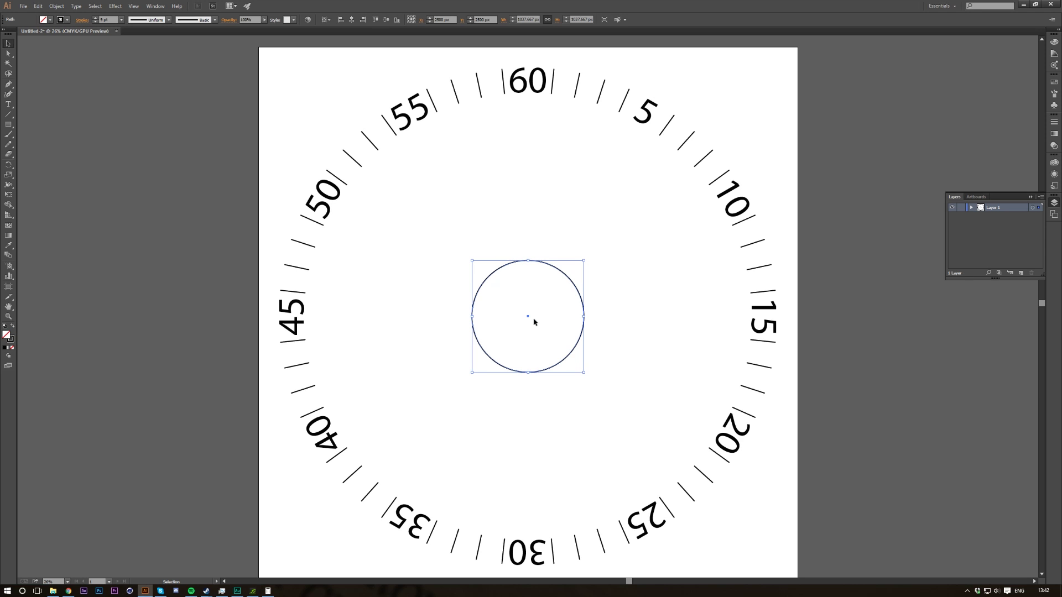
{"action": "key", "text": "Delete"}
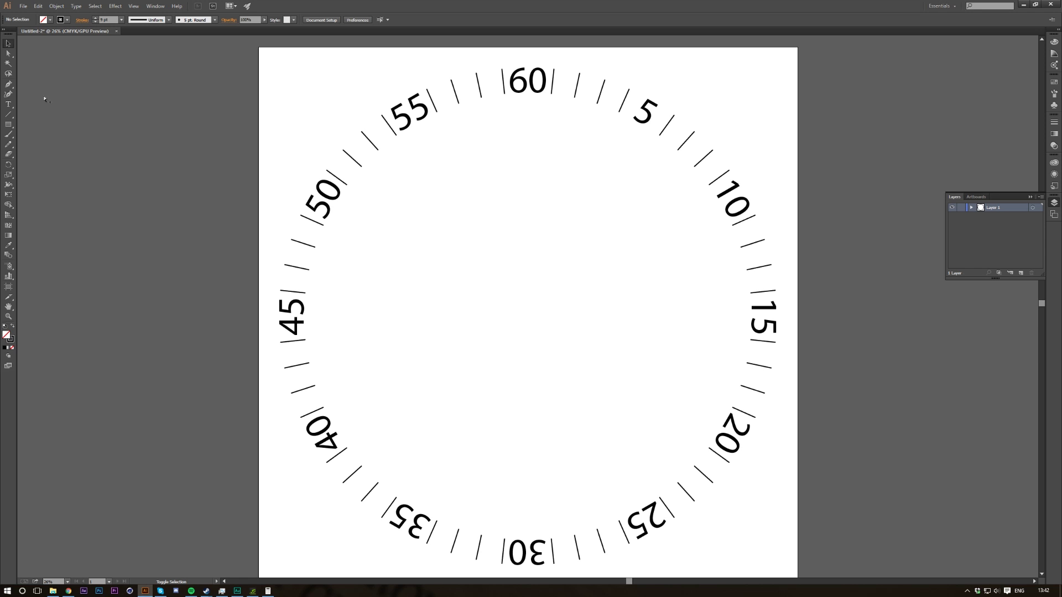
{"action": "key", "text": "ctrl+alt+shift+s"}
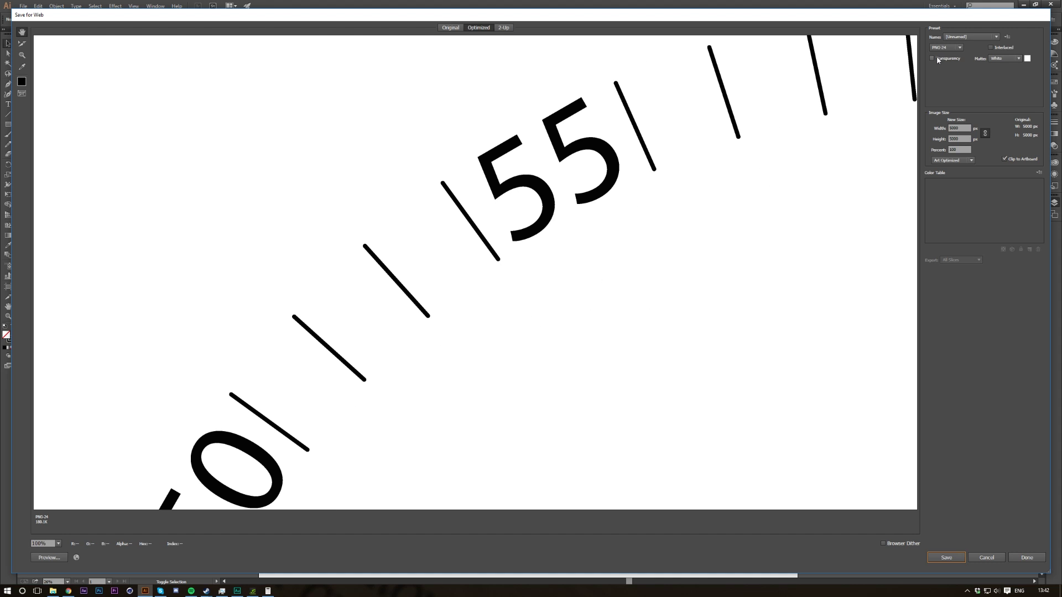
{"action": "left_click", "coordinate": [933, 59]}
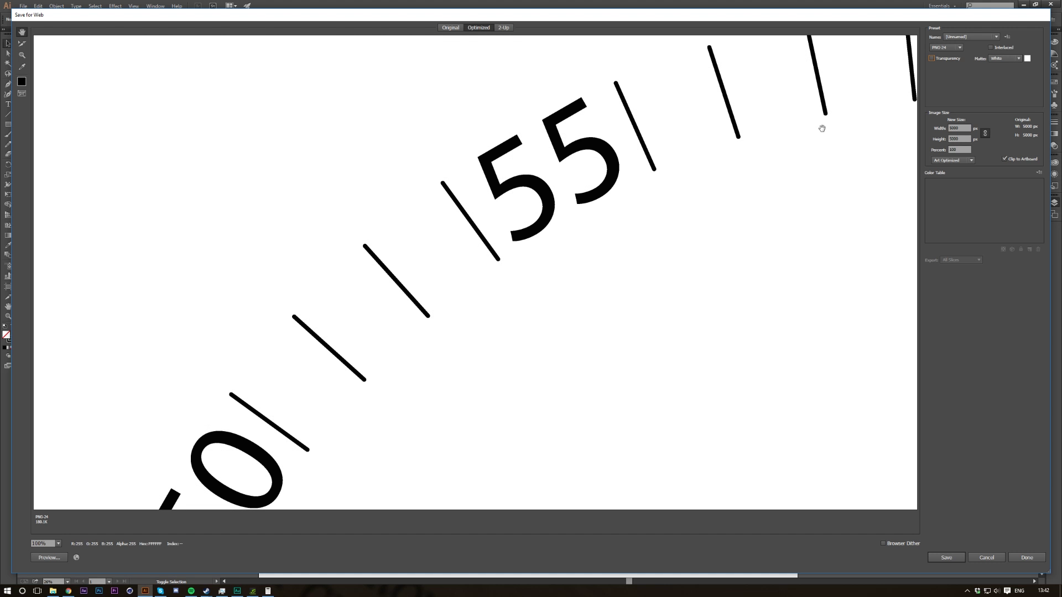
{"action": "left_click", "coordinate": [939, 59]}
{"action": "left_click", "coordinate": [933, 59]}
{"action": "left_click_drag", "start_coordinate": [463, 178], "coordinate": [529, 205]}
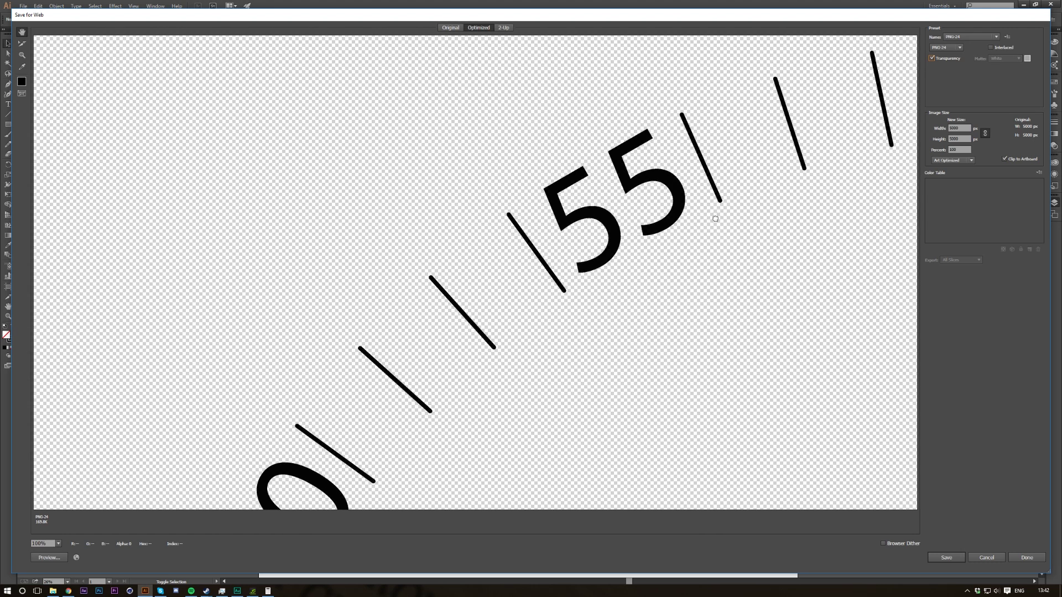
{"action": "left_click_drag", "start_coordinate": [716, 217], "coordinate": [665, 350]}
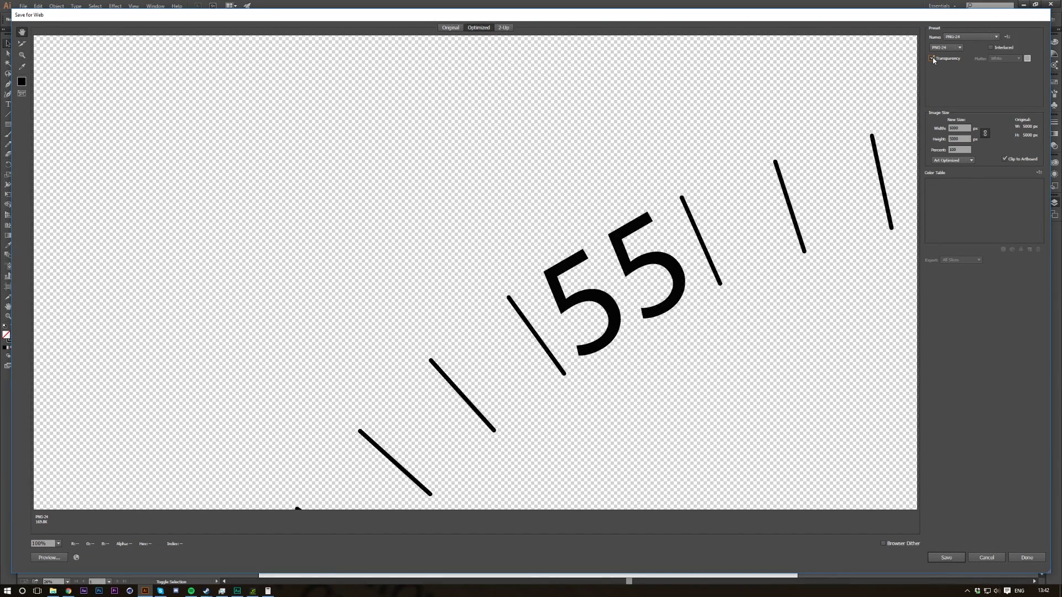
{"action": "left_click", "coordinate": [933, 59]}
{"action": "left_click_drag", "start_coordinate": [749, 218], "coordinate": [535, 142]}
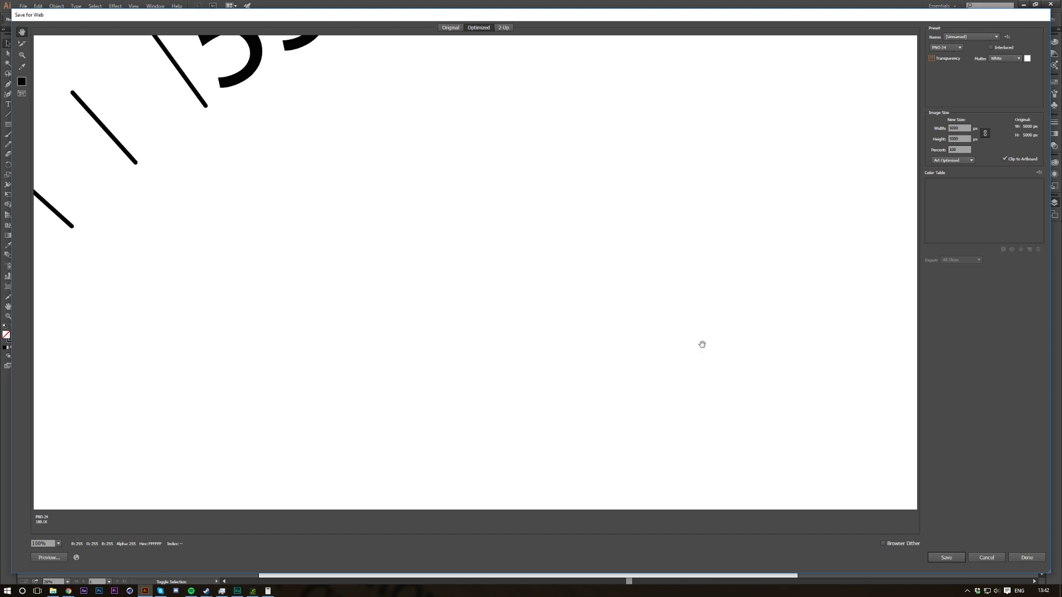
{"action": "left_click_drag", "start_coordinate": [639, 304], "coordinate": [815, 438]}
{"action": "left_click_drag", "start_coordinate": [578, 161], "coordinate": [671, 330]}
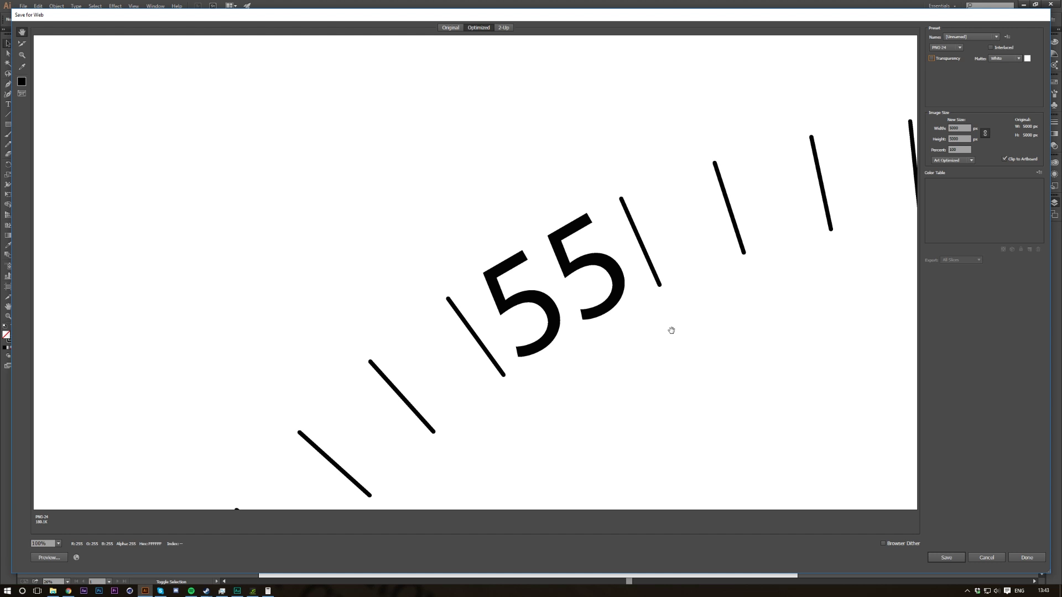
{"action": "left_click", "coordinate": [947, 557]}
{"action": "left_click_drag", "start_coordinate": [364, 37], "coordinate": [461, 100]}
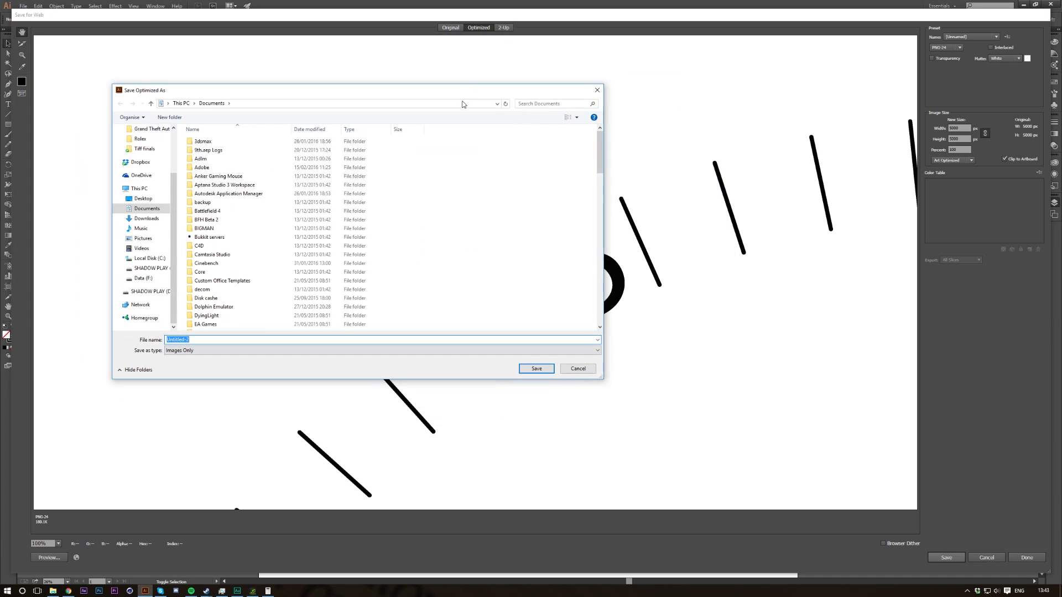
{"action": "left_click", "coordinate": [597, 90]}
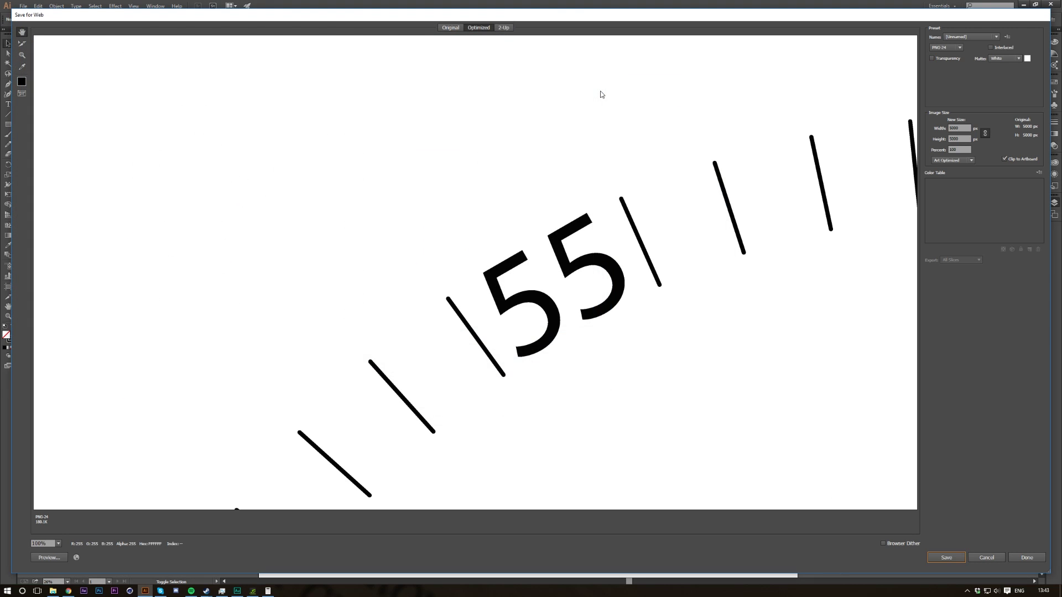